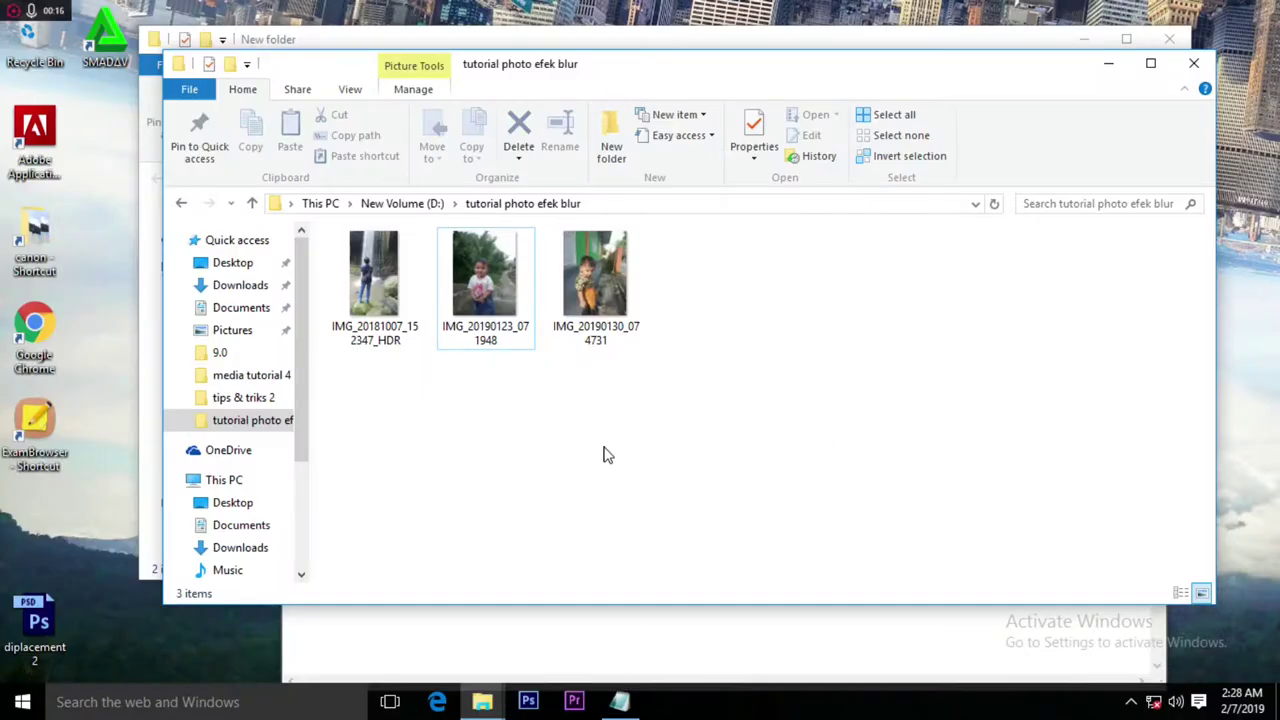
Refresh the folder and open IMG_20181007_152347_HDR.jpg in Photoshop CS6 via Open with.
{"action": "right_click", "coordinate": [603, 450]}
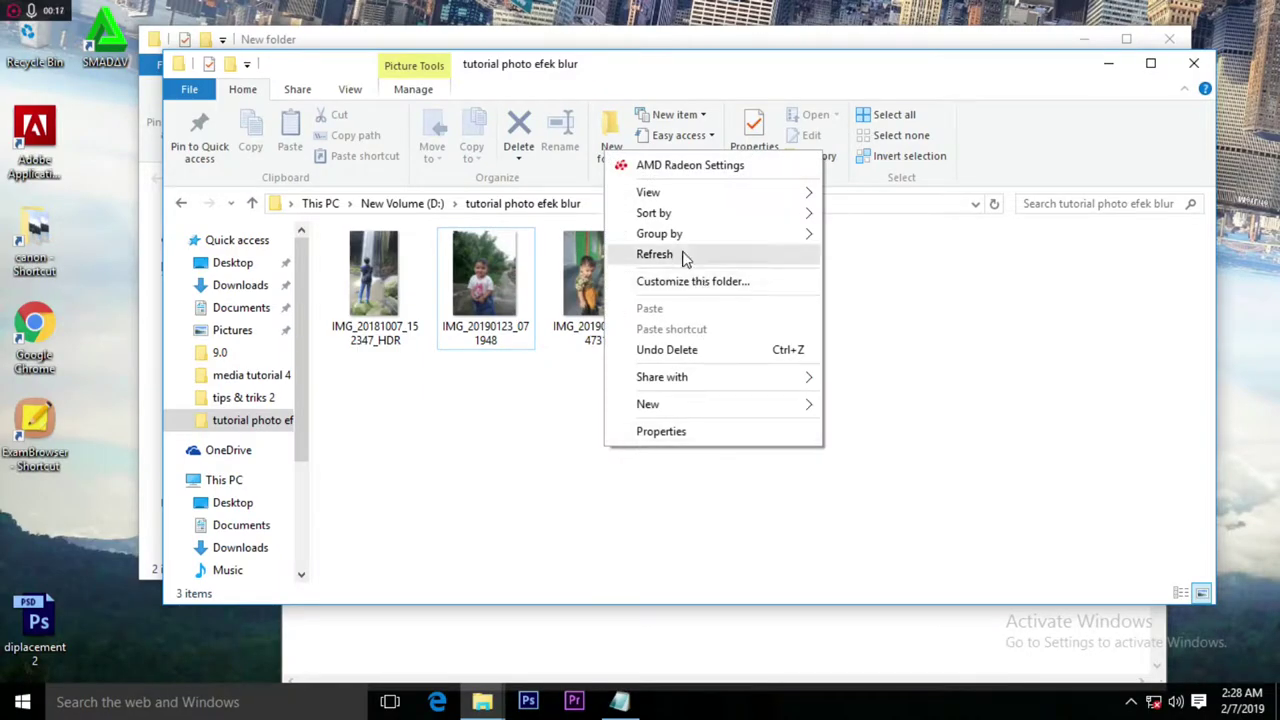
{"action": "left_click", "coordinate": [683, 256]}
{"action": "left_click", "coordinate": [376, 290]}
{"action": "right_click", "coordinate": [376, 285]}
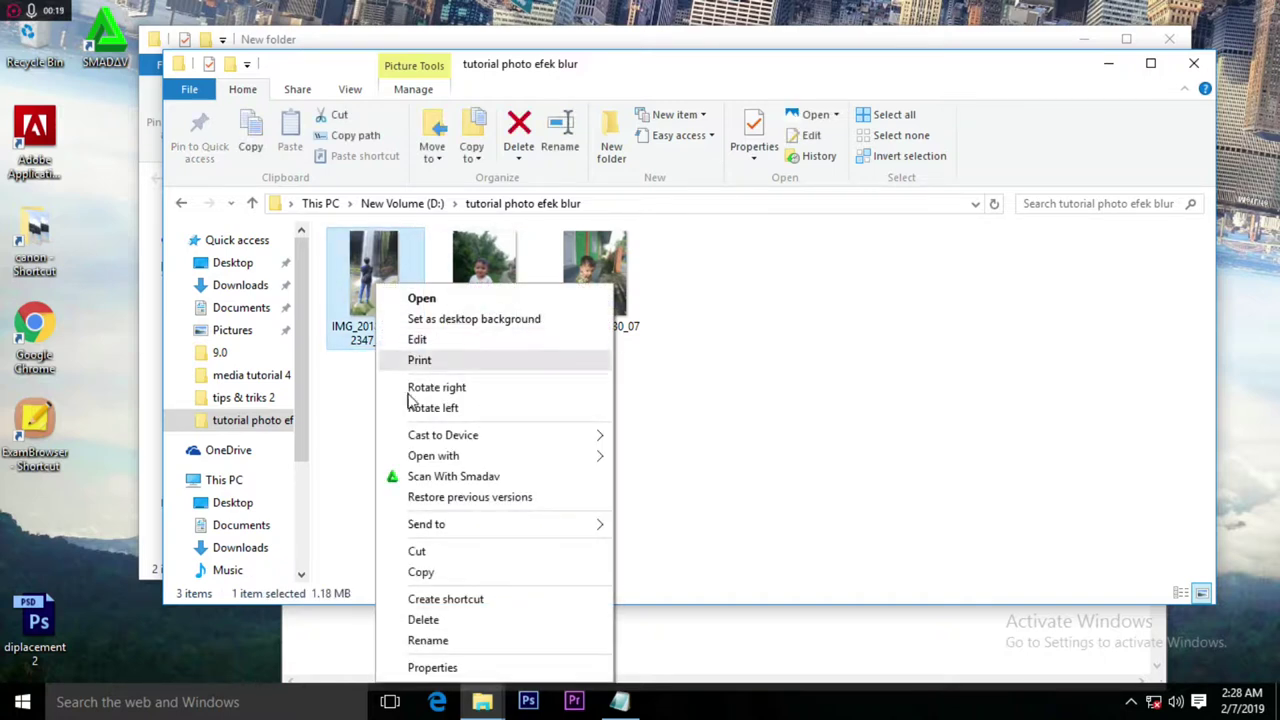
{"action": "left_click", "coordinate": [634, 456]}
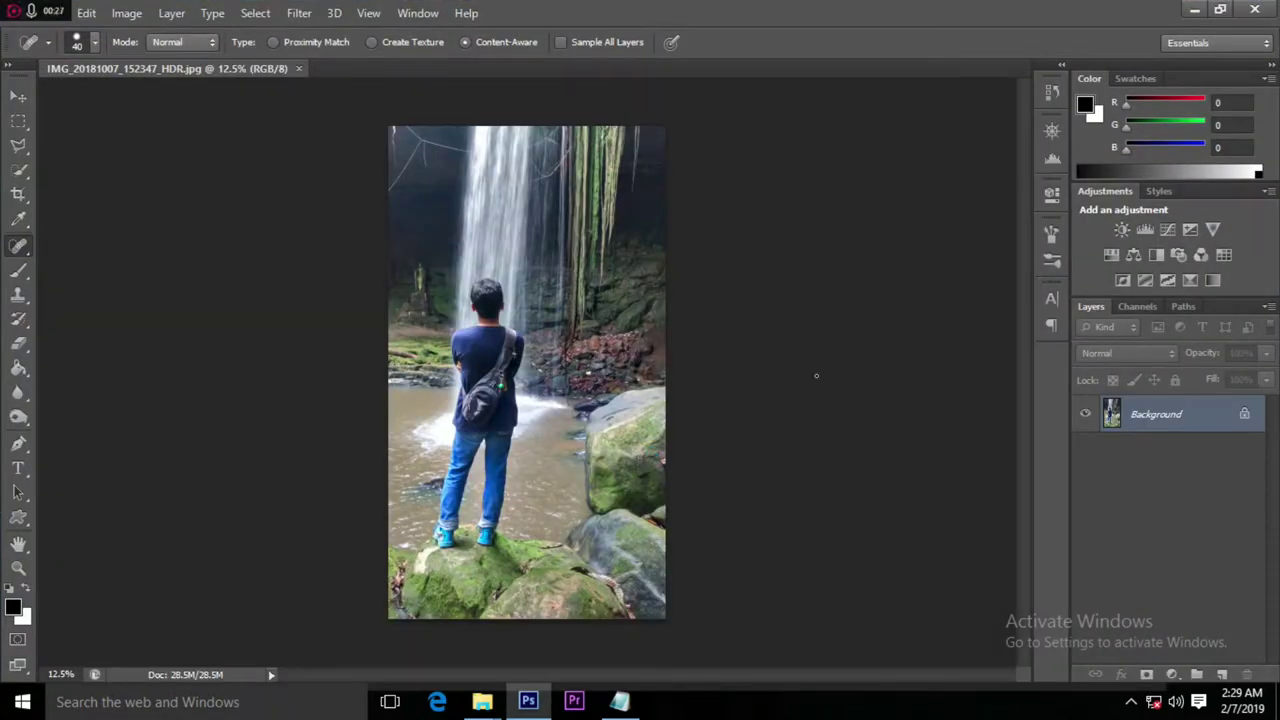
Zoom the Navigator to about 40% on the man and switch to the Quick Selection Tool.
{"action": "left_click", "coordinate": [1052, 130]}
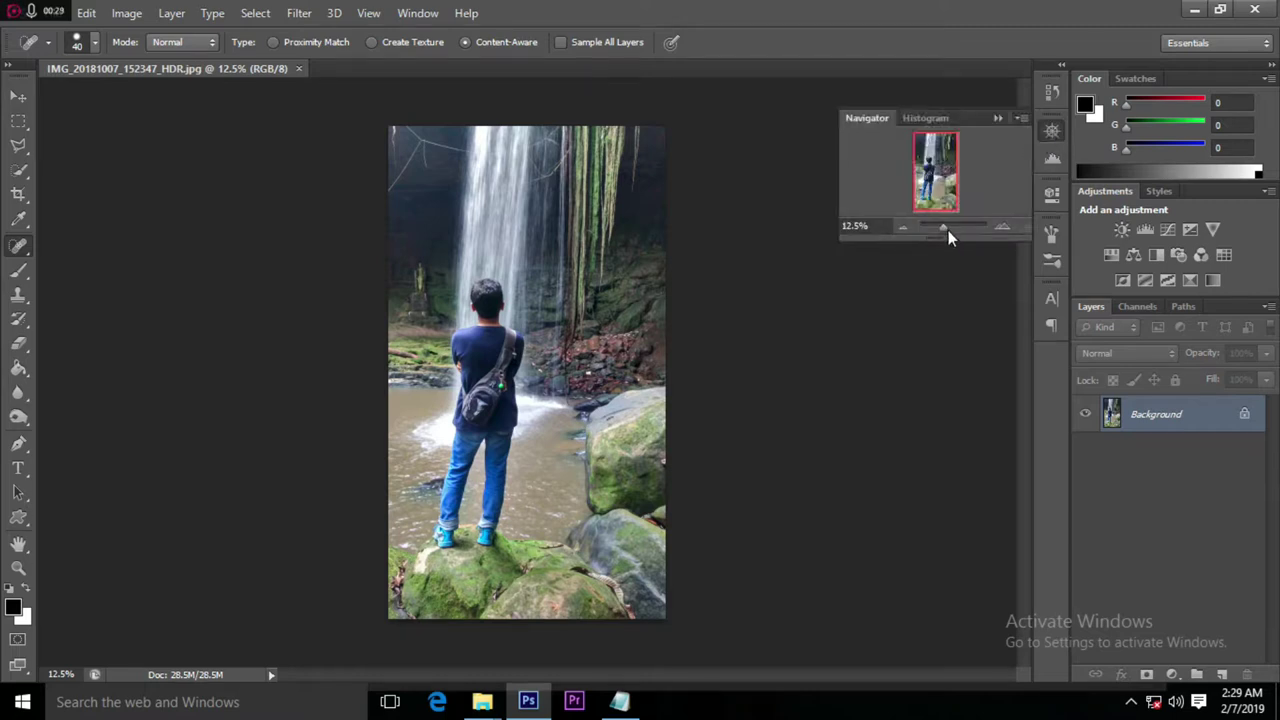
{"action": "left_click", "coordinate": [948, 230]}
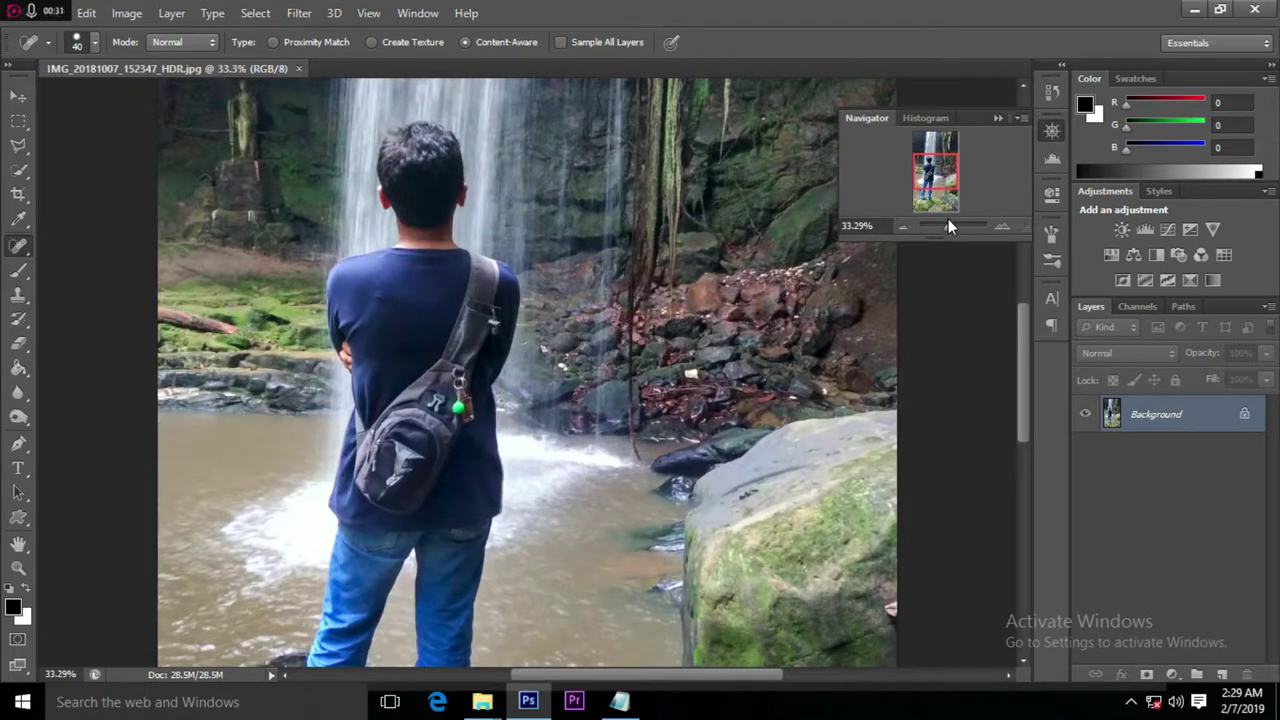
{"action": "left_click", "coordinate": [948, 225]}
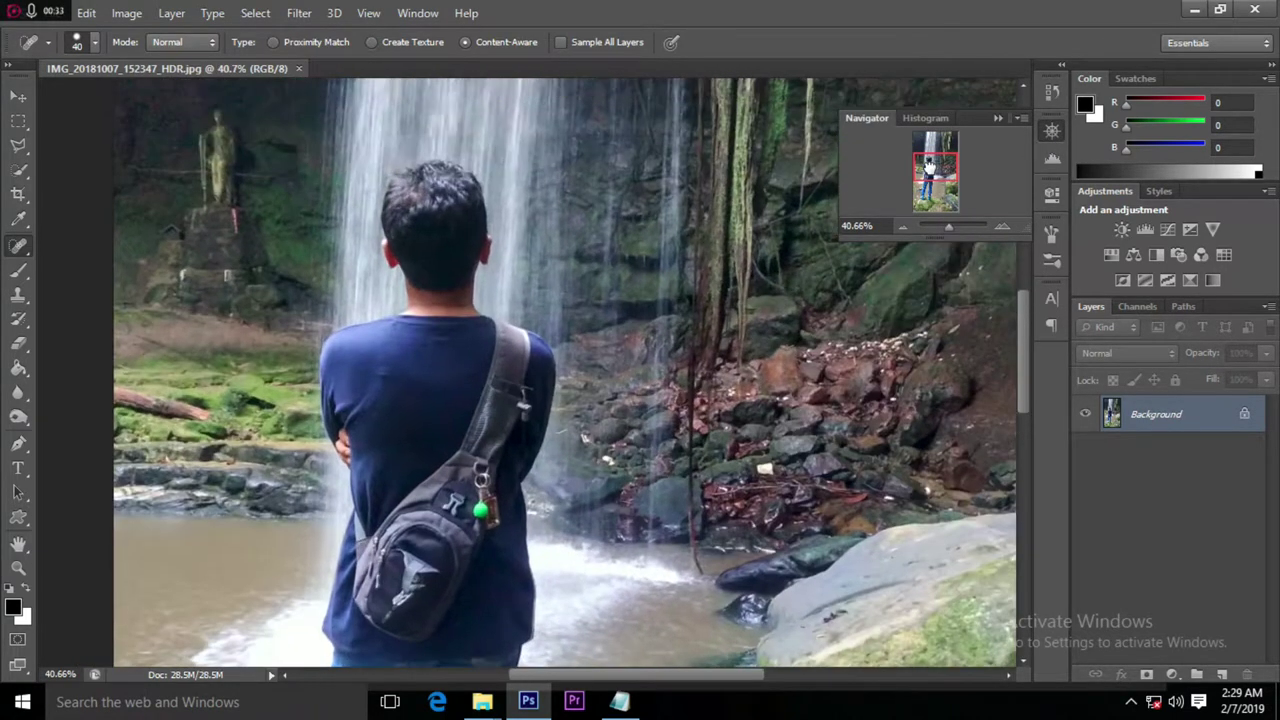
{"action": "left_click", "coordinate": [18, 172]}
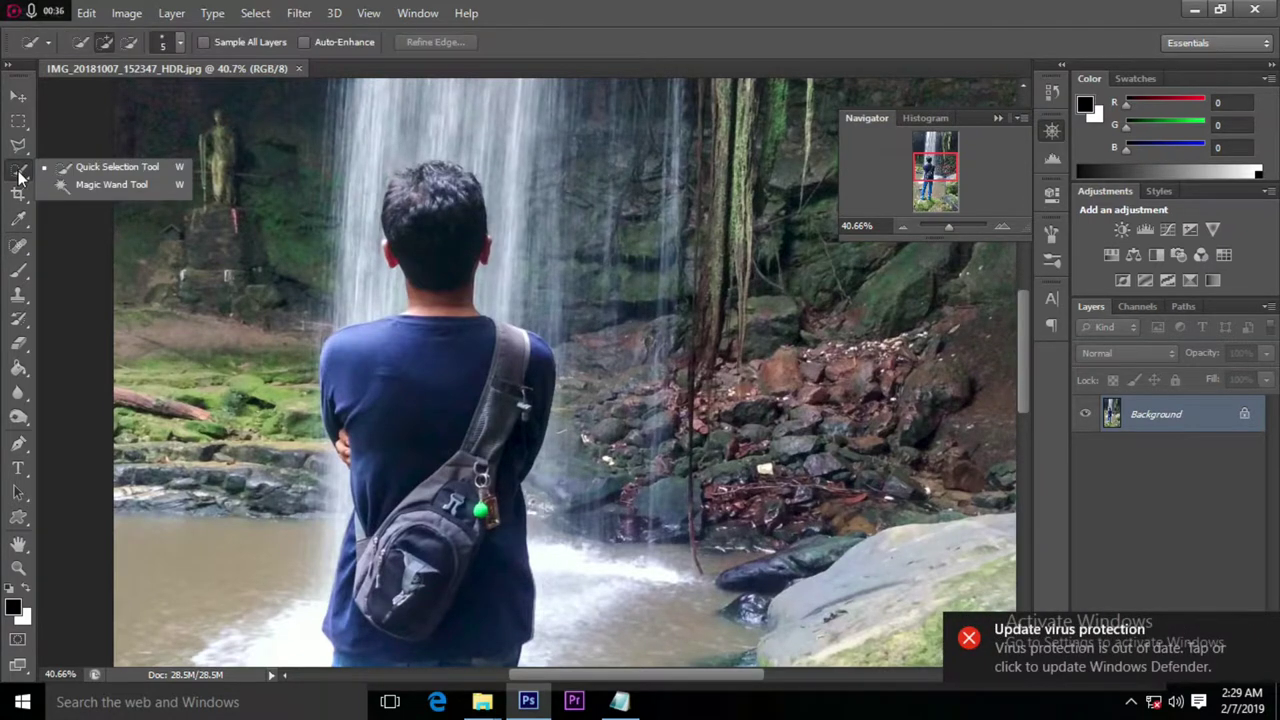
{"action": "left_click", "coordinate": [78, 172]}
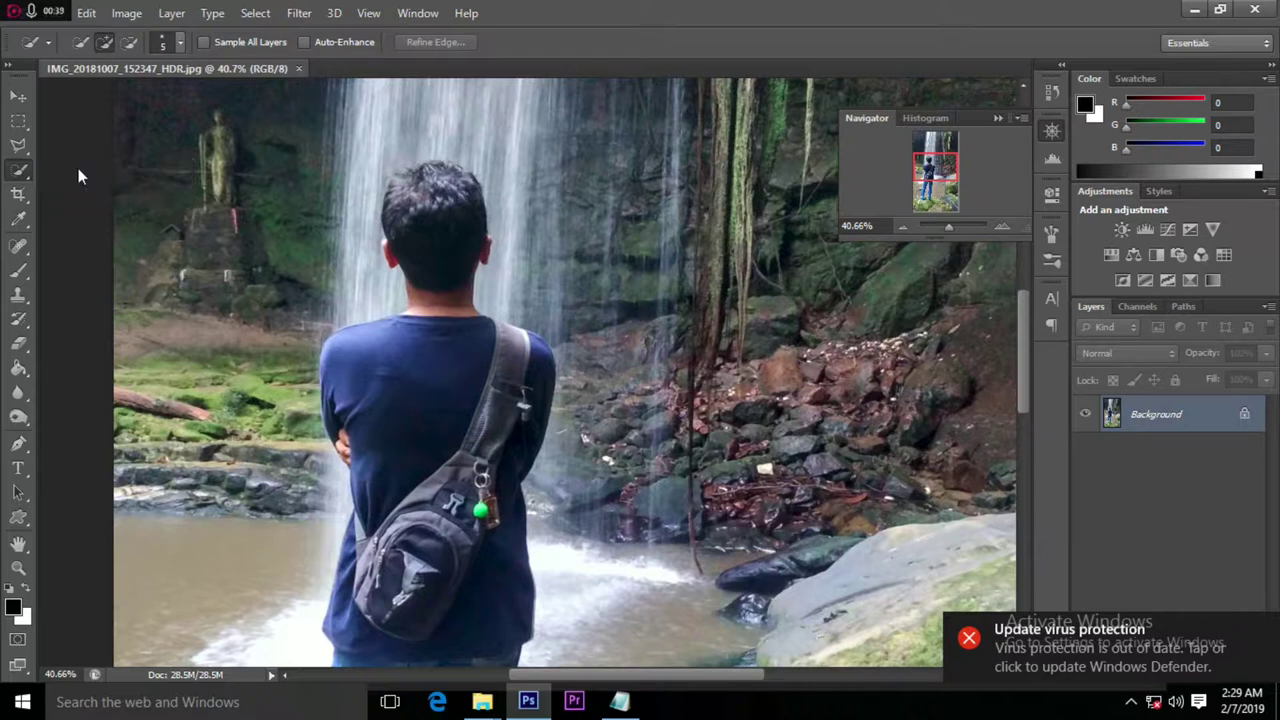
{"action": "scroll", "coordinate": [570, 372], "scroll_direction": "up", "scroll_amount": 1}
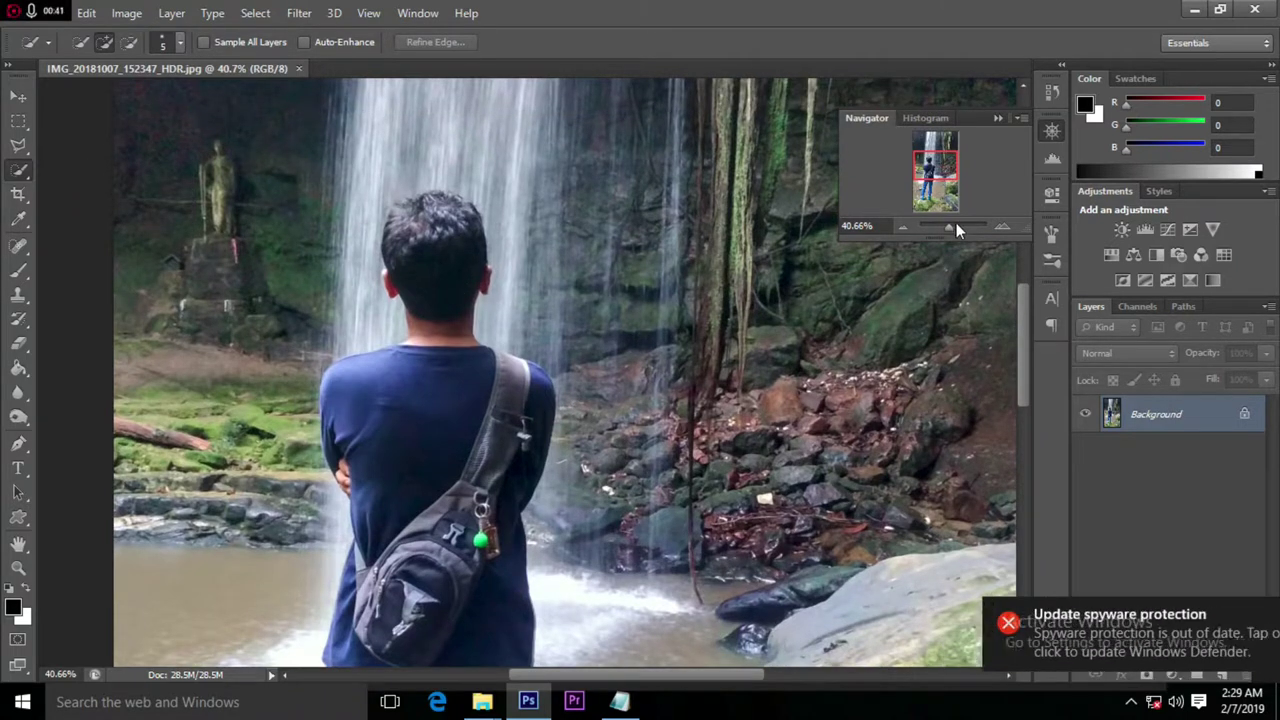
{"action": "left_click_drag", "start_coordinate": [949, 227], "coordinate": [952, 228]}
Quick-select the man's head, torso, bag and legs, zooming in to check the outline.
{"action": "left_click", "coordinate": [30, 178]}
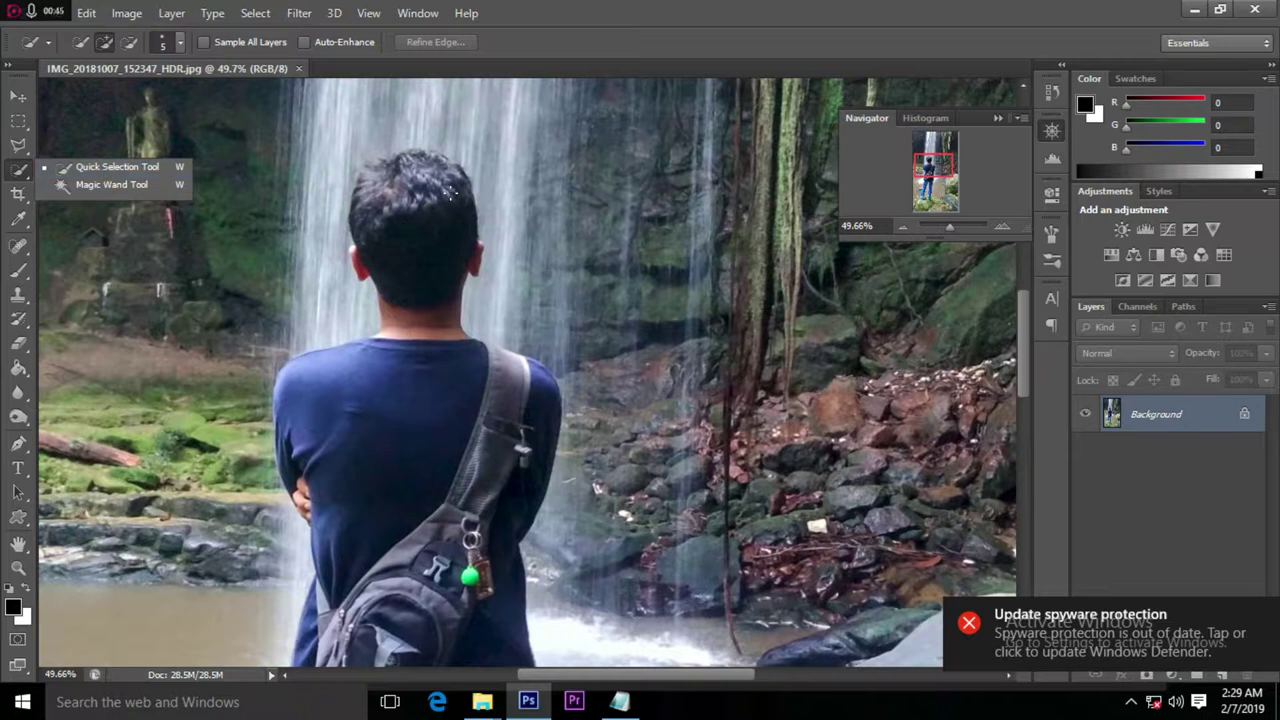
{"action": "mouse_move", "coordinate": [438, 175]}
{"action": "left_mouse_down"}
{"action": "mouse_move", "coordinate": [372, 260]}
{"action": "mouse_move", "coordinate": [448, 261]}
{"action": "left_mouse_up"}
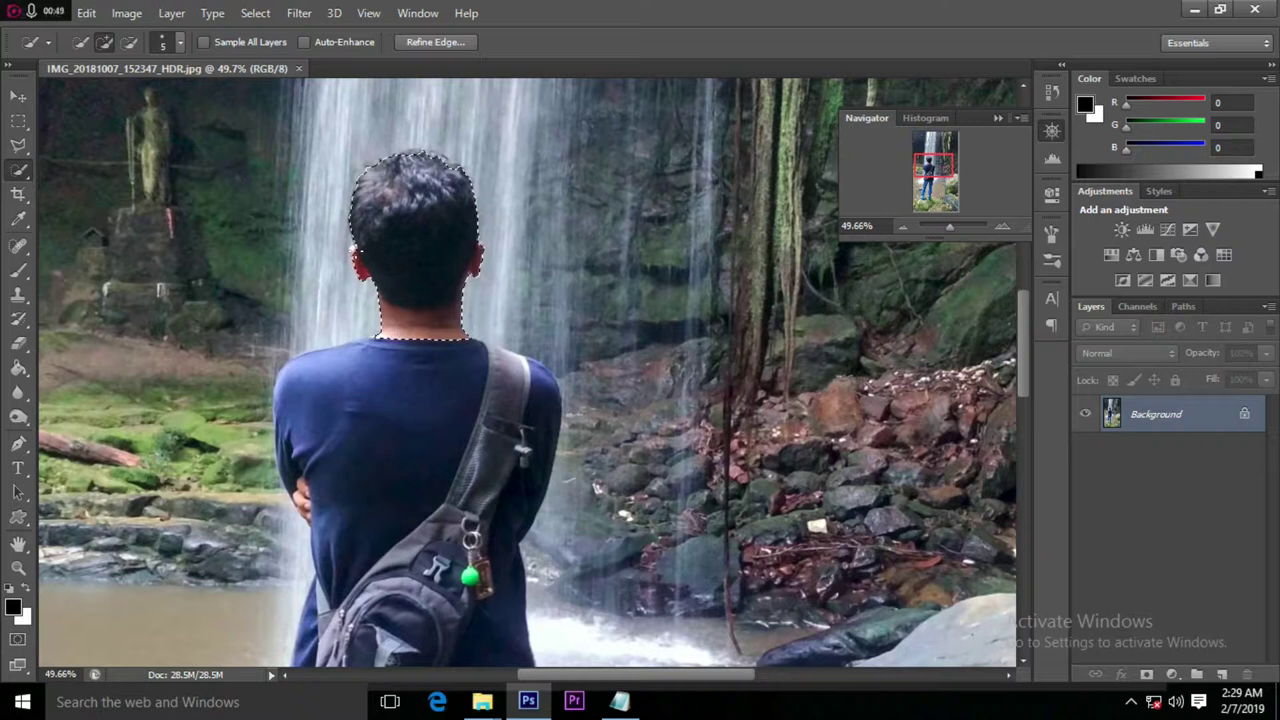
{"action": "left_click_drag", "start_coordinate": [400, 420], "coordinate": [410, 640]}
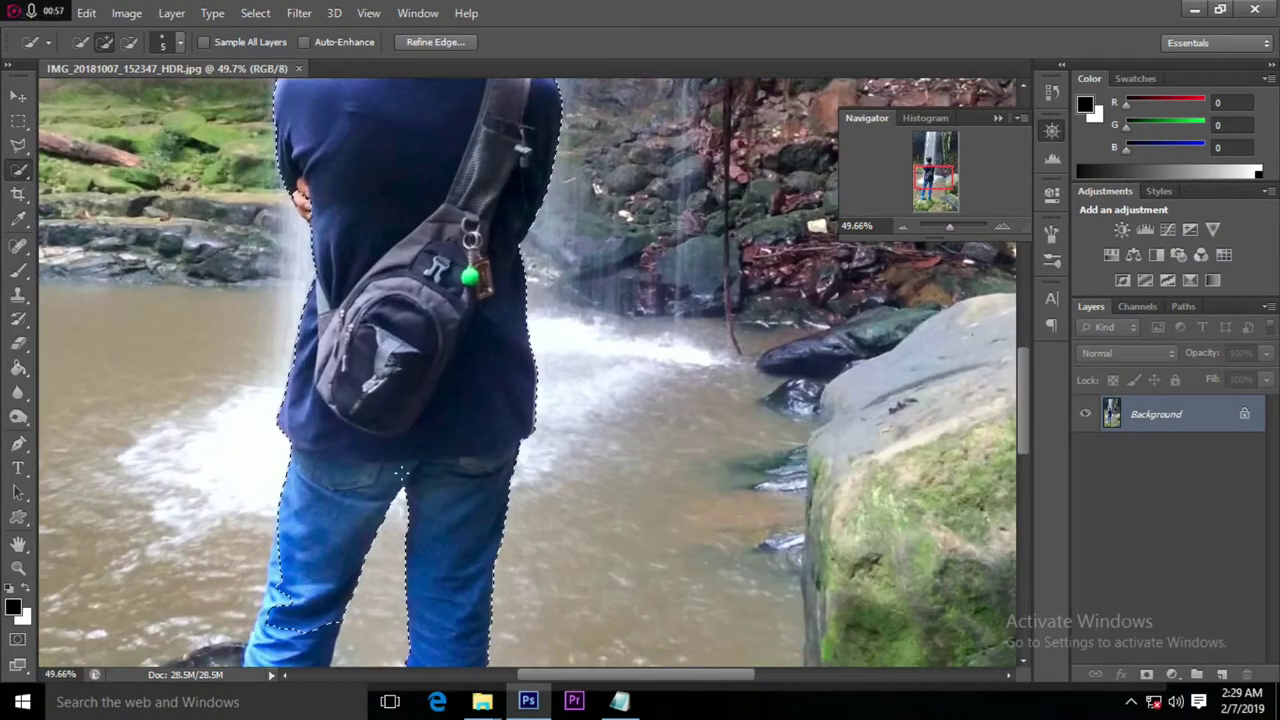
{"action": "mouse_move", "coordinate": [368, 288]}
{"action": "left_mouse_down"}
{"action": "mouse_move", "coordinate": [308, 323]}
{"action": "mouse_move", "coordinate": [285, 612]}
{"action": "mouse_move", "coordinate": [405, 600]}
{"action": "left_mouse_up"}
{"action": "scroll", "coordinate": [405, 600], "scroll_direction": "up", "scroll_amount": 5}
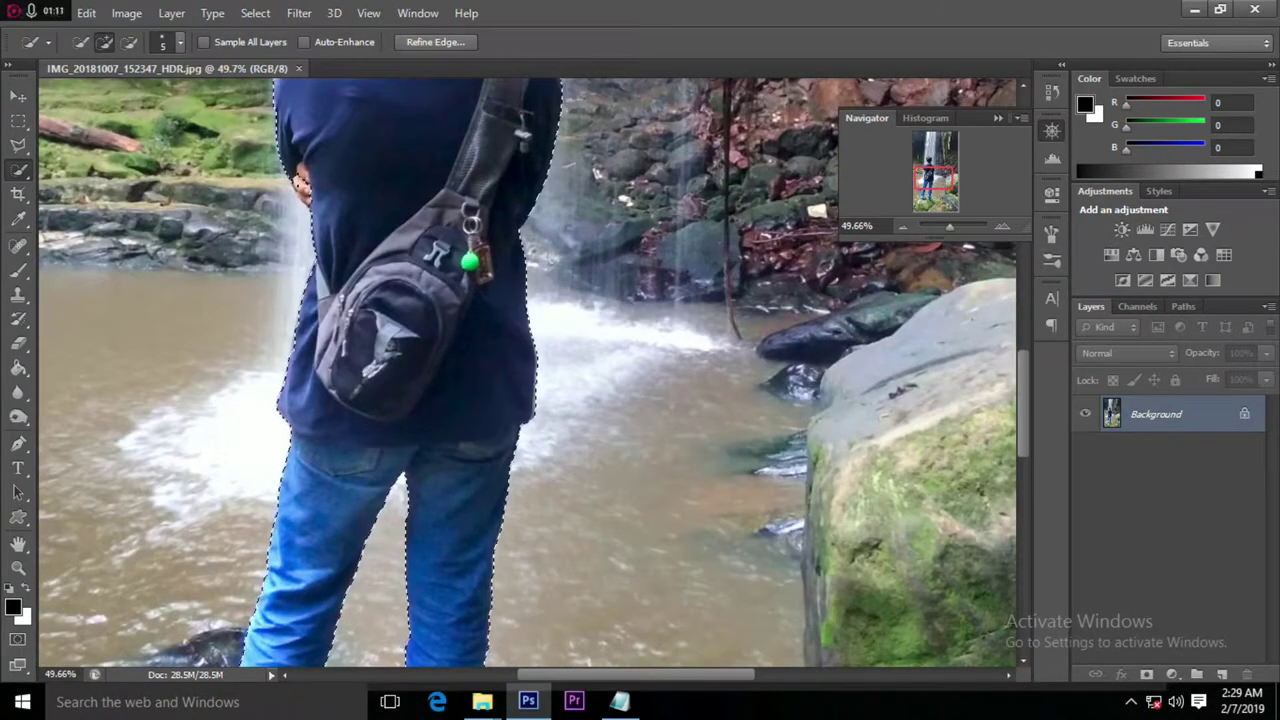
{"action": "scroll", "coordinate": [432, 176], "scroll_direction": "up", "scroll_amount": 2}
{"action": "scroll", "coordinate": [432, 176], "scroll_direction": "up", "scroll_amount": 4}
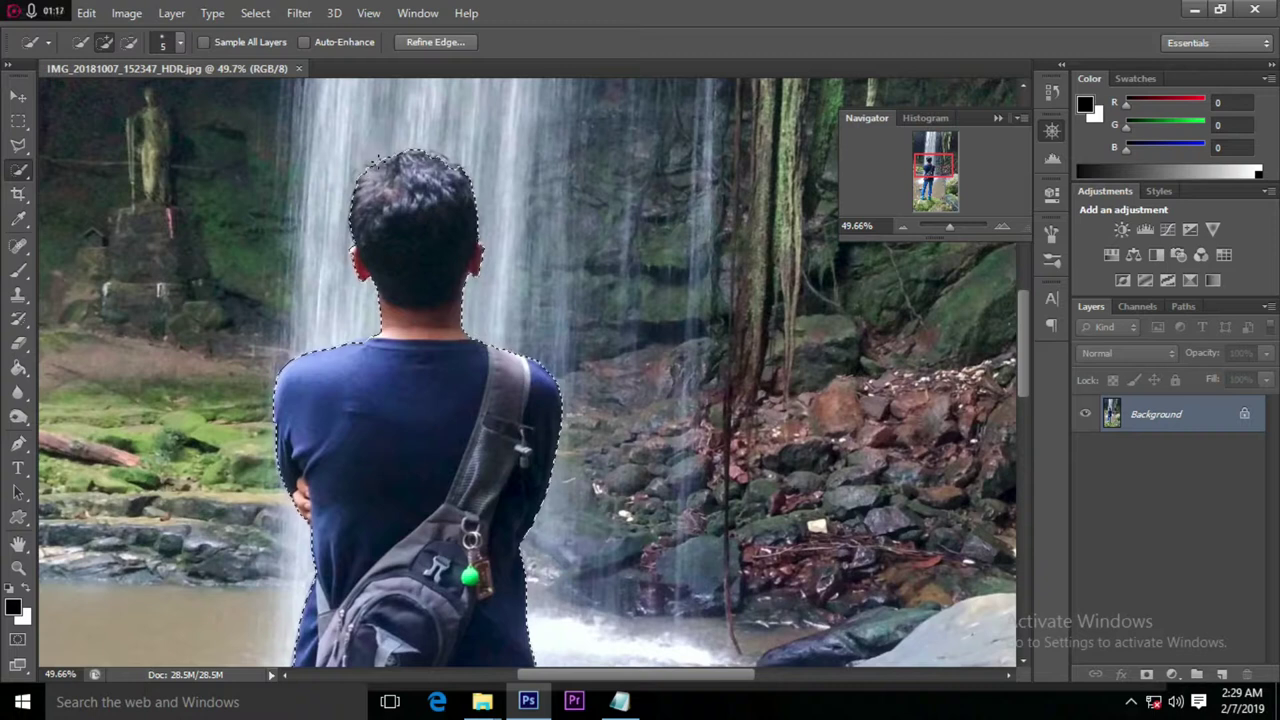
{"action": "scroll", "coordinate": [530, 304], "scroll_direction": "up", "scroll_amount": 3}
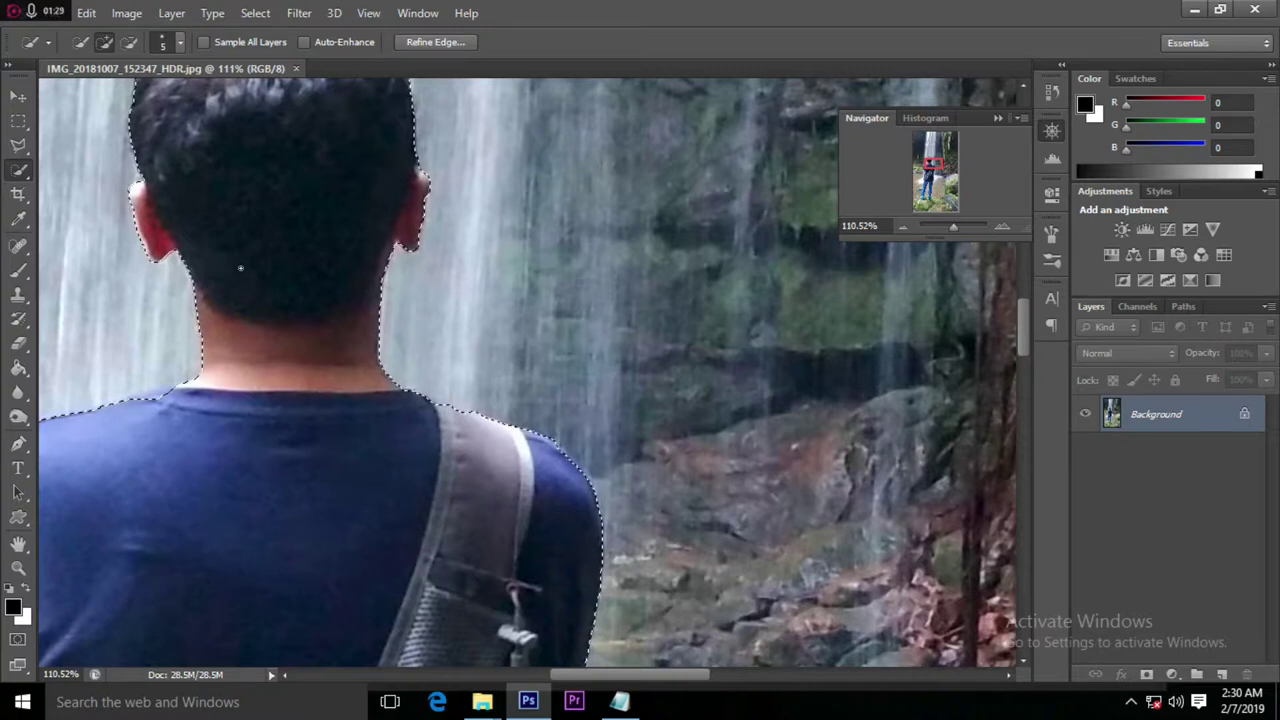
{"action": "scroll", "coordinate": [567, 455], "scroll_direction": "down", "scroll_amount": 2}
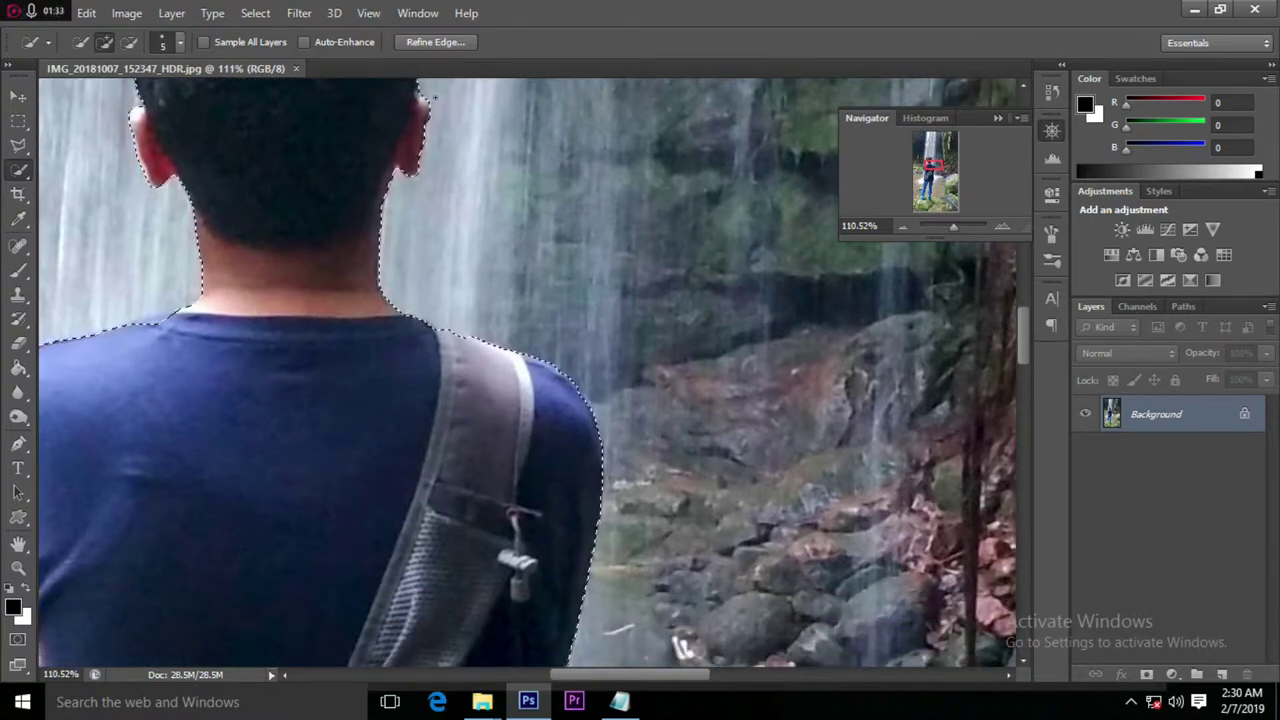
Refine the hair edge with Refine Radius and output to New Layer with Layer Mask.
{"action": "left_click", "coordinate": [432, 41]}
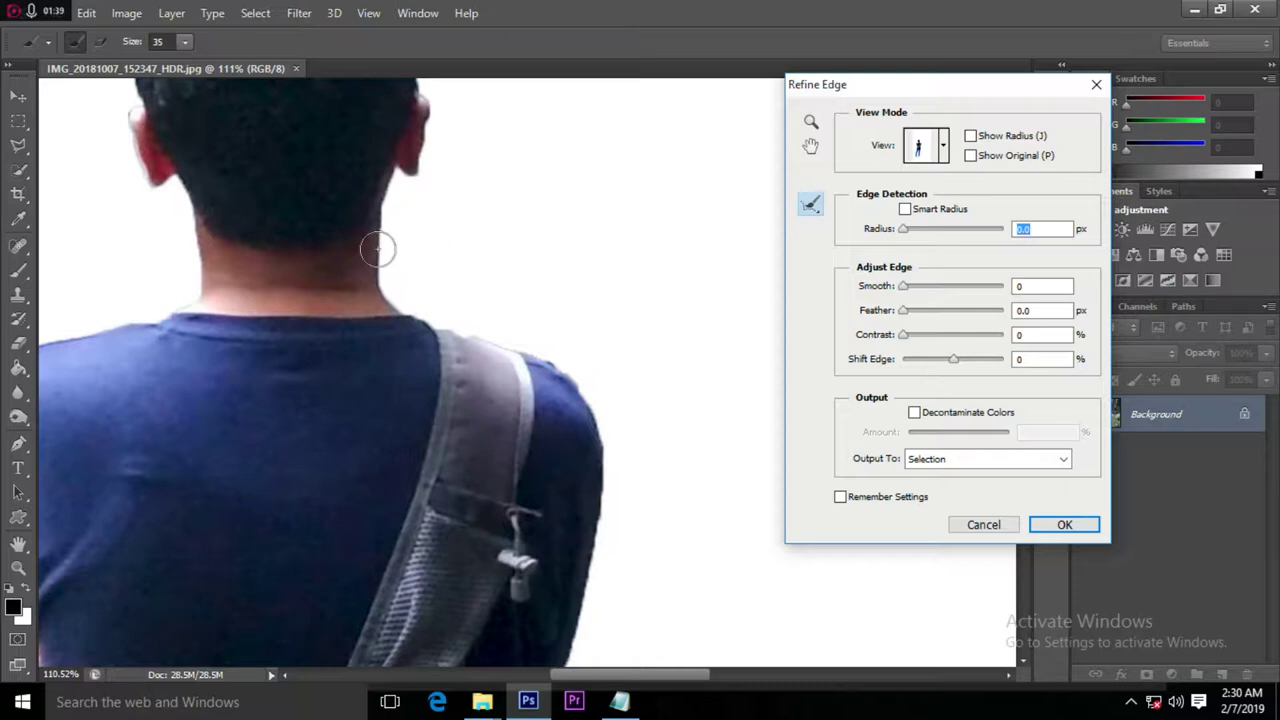
{"action": "left_click_drag", "start_coordinate": [1000, 90], "coordinate": [785, 82]}
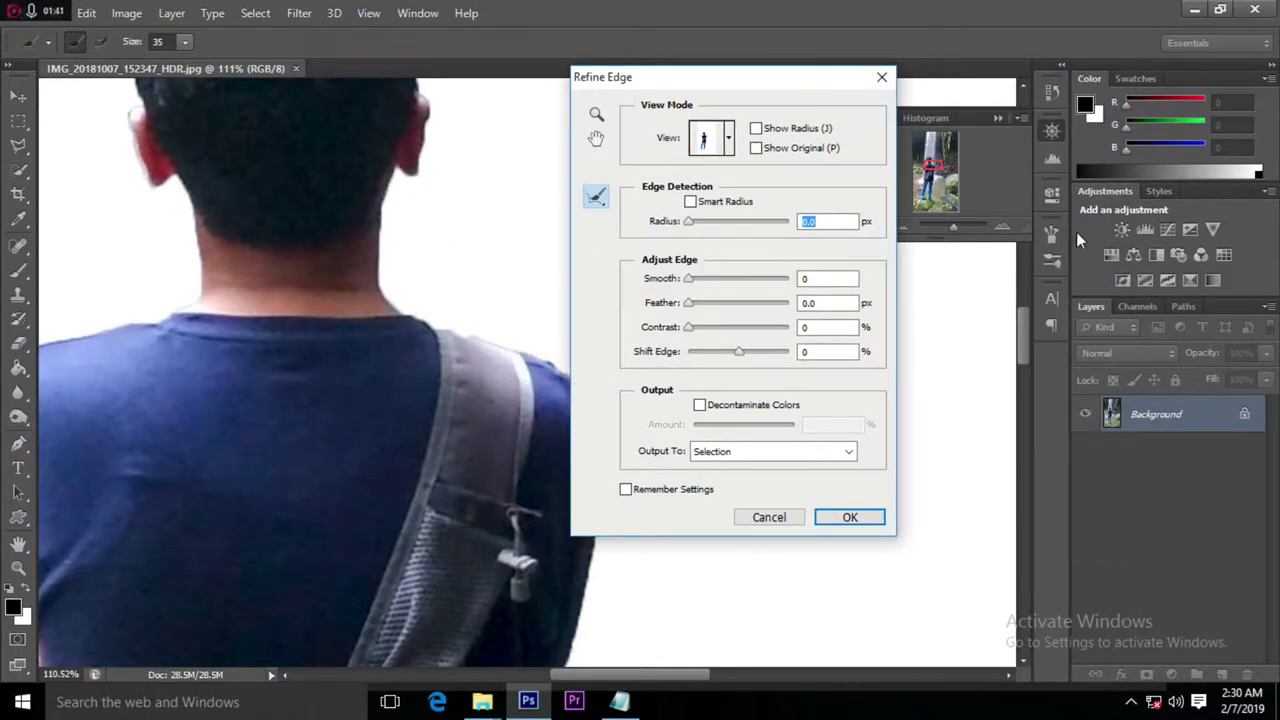
{"action": "mouse_move", "coordinate": [1021, 324]}
{"action": "left_mouse_down"}
{"action": "mouse_move", "coordinate": [1026, 280]}
{"action": "mouse_move", "coordinate": [1031, 290]}
{"action": "left_mouse_up"}
{"action": "mouse_move", "coordinate": [155, 413]}
{"action": "left_mouse_down"}
{"action": "mouse_move", "coordinate": [147, 290]}
{"action": "mouse_move", "coordinate": [394, 310]}
{"action": "mouse_move", "coordinate": [410, 404]}
{"action": "left_mouse_up"}
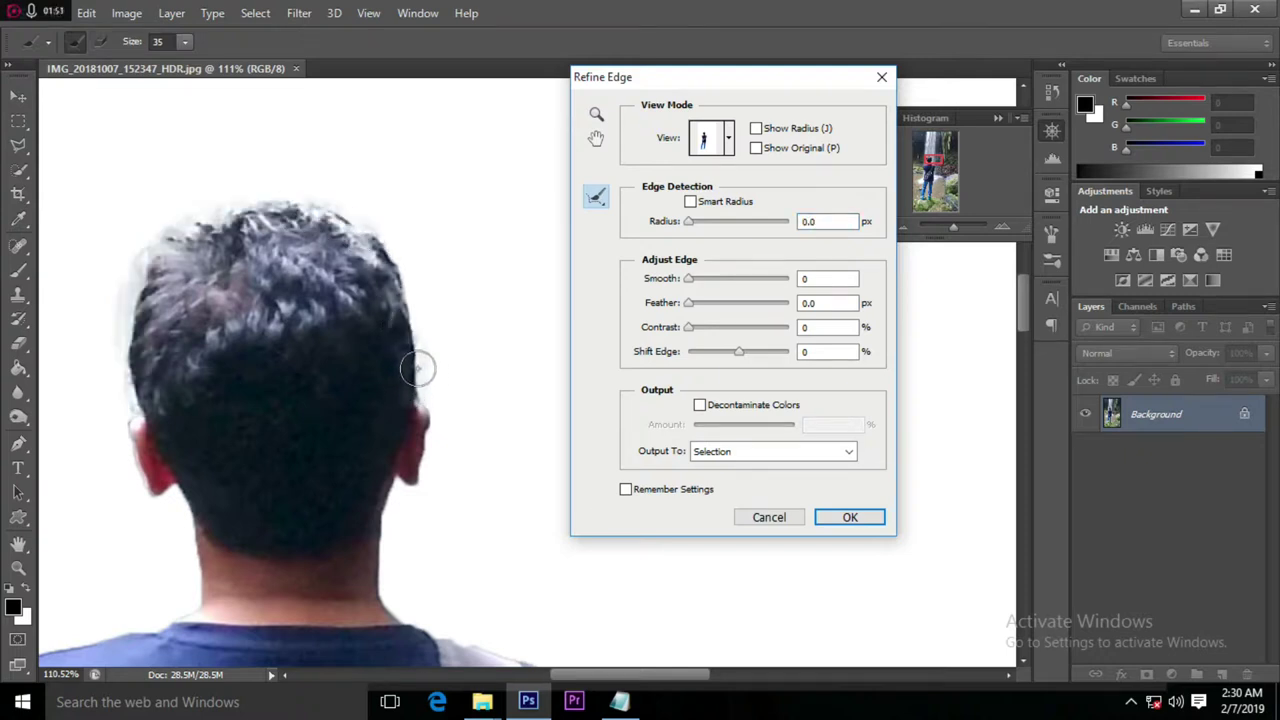
{"action": "left_click", "coordinate": [755, 452]}
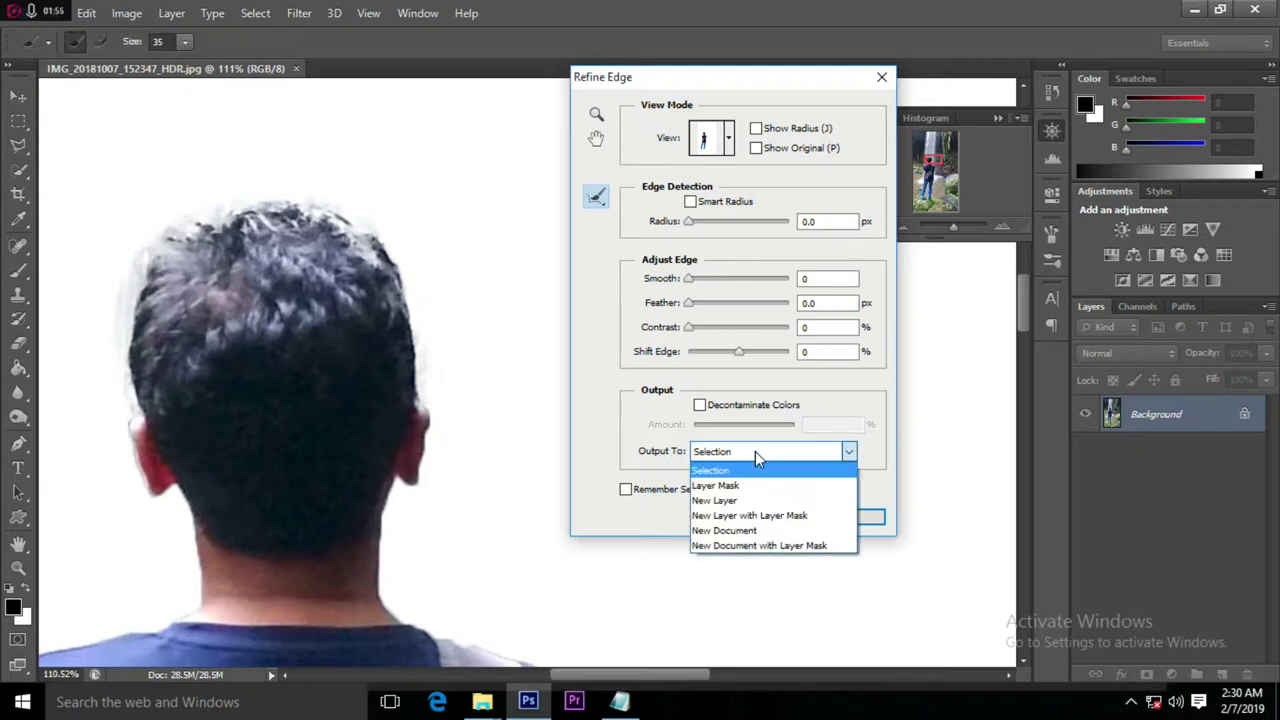
{"action": "left_click", "coordinate": [757, 517]}
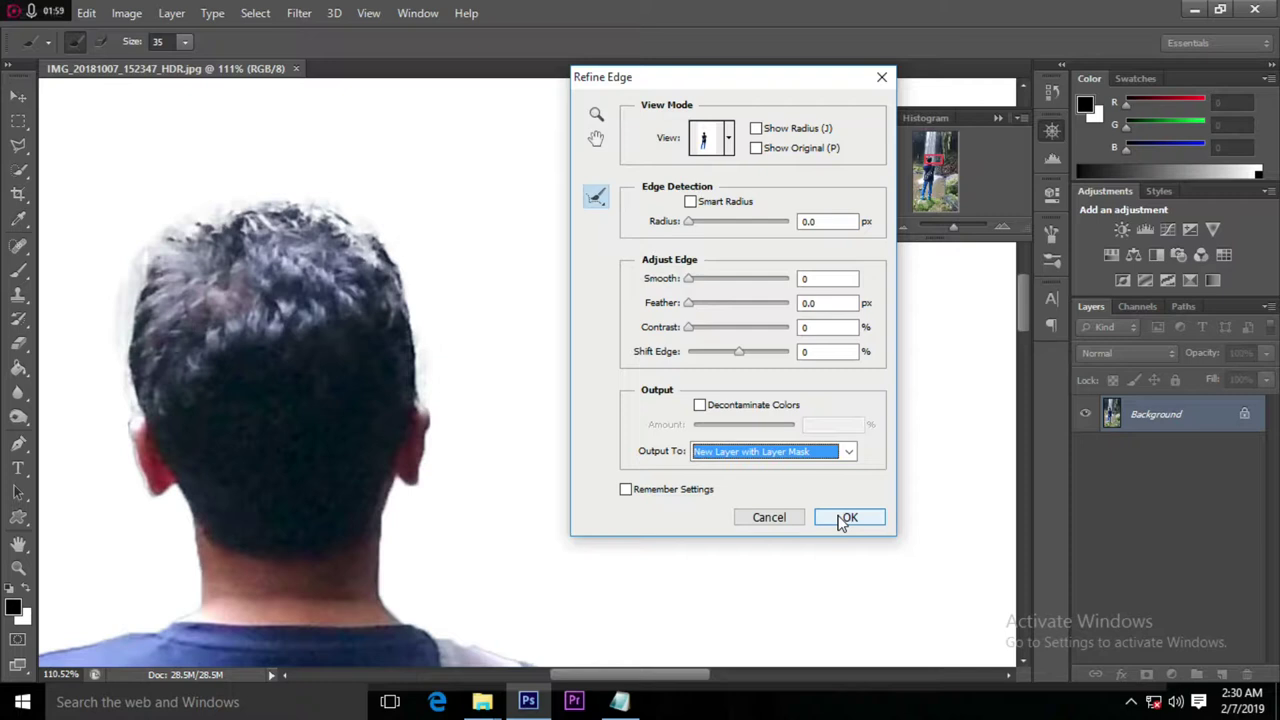
{"action": "left_click", "coordinate": [845, 519]}
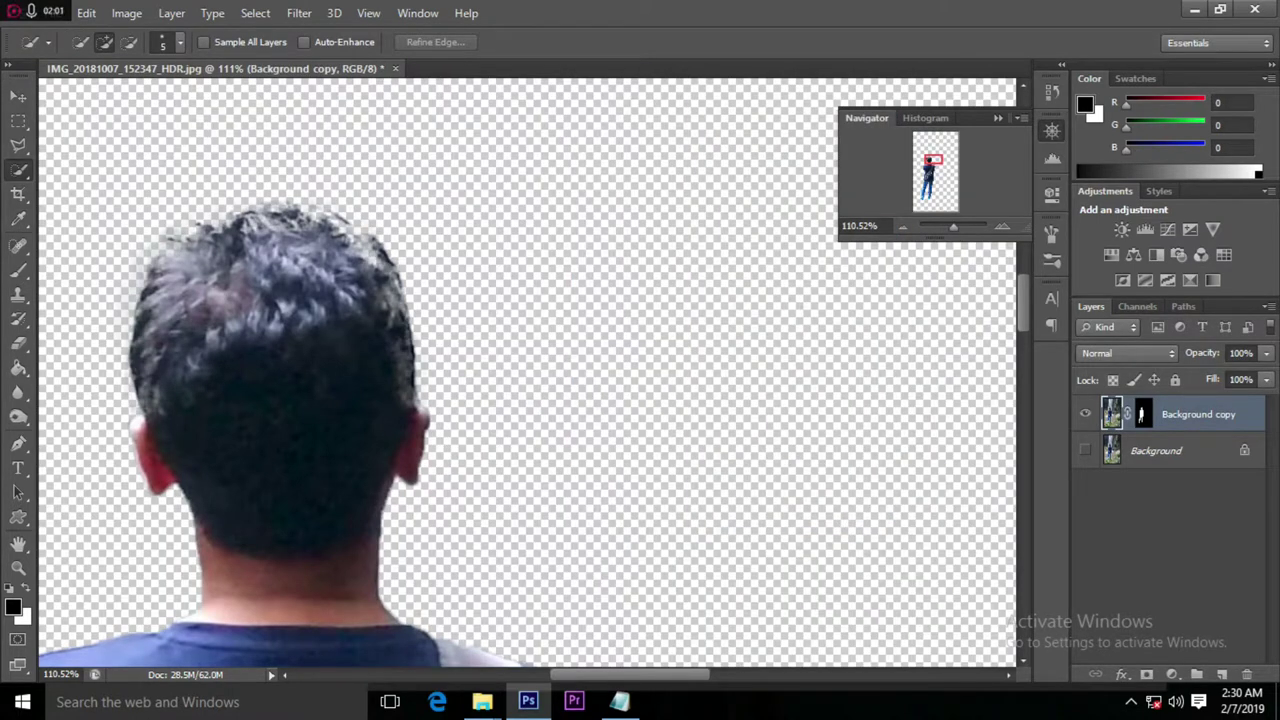
Turn the Background layer's visibility back on beneath the masked cut-out of the man.
{"action": "left_click_drag", "start_coordinate": [957, 224], "coordinate": [950, 224]}
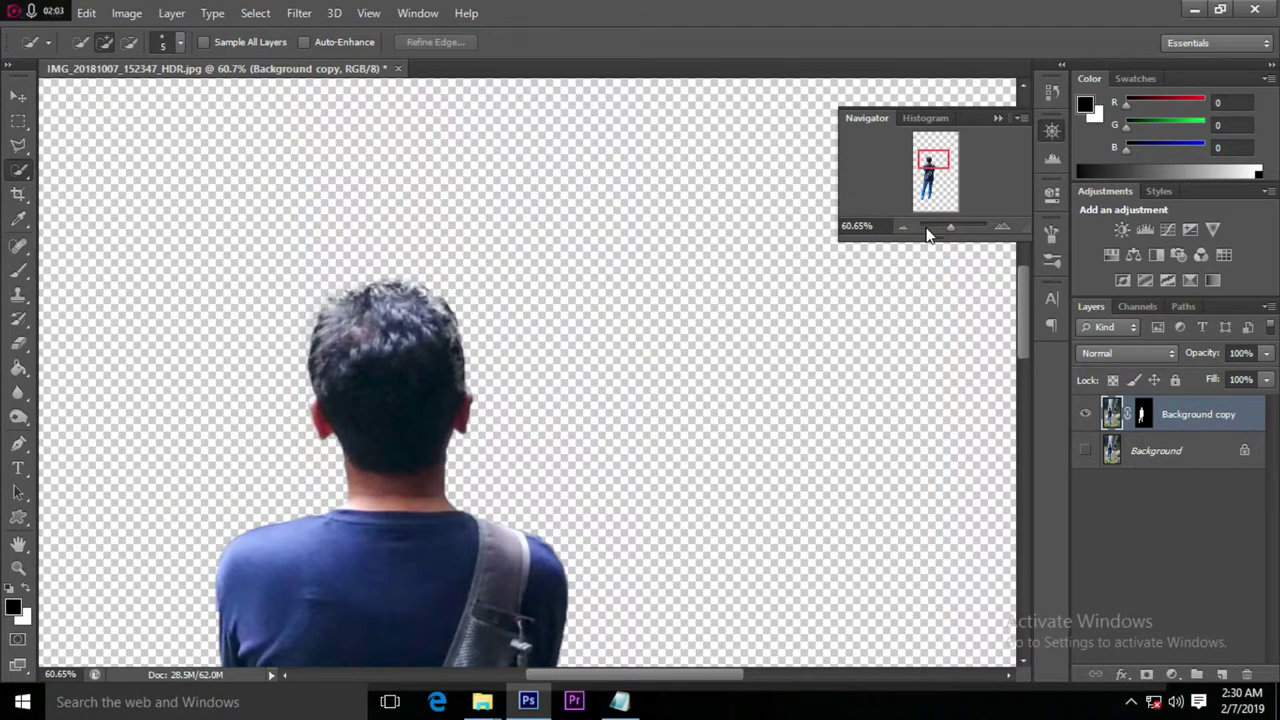
{"action": "left_click", "coordinate": [926, 227]}
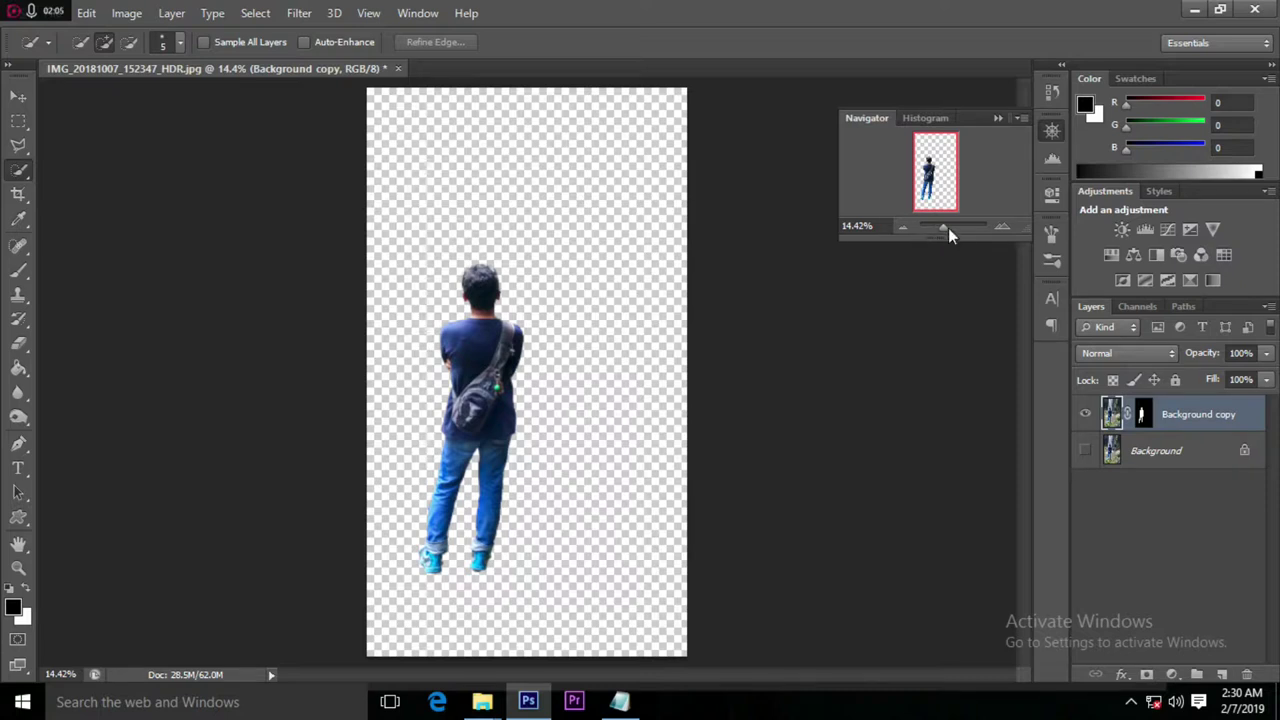
{"action": "left_click", "coordinate": [948, 228]}
{"action": "left_click_drag", "start_coordinate": [936, 165], "coordinate": [936, 177]}
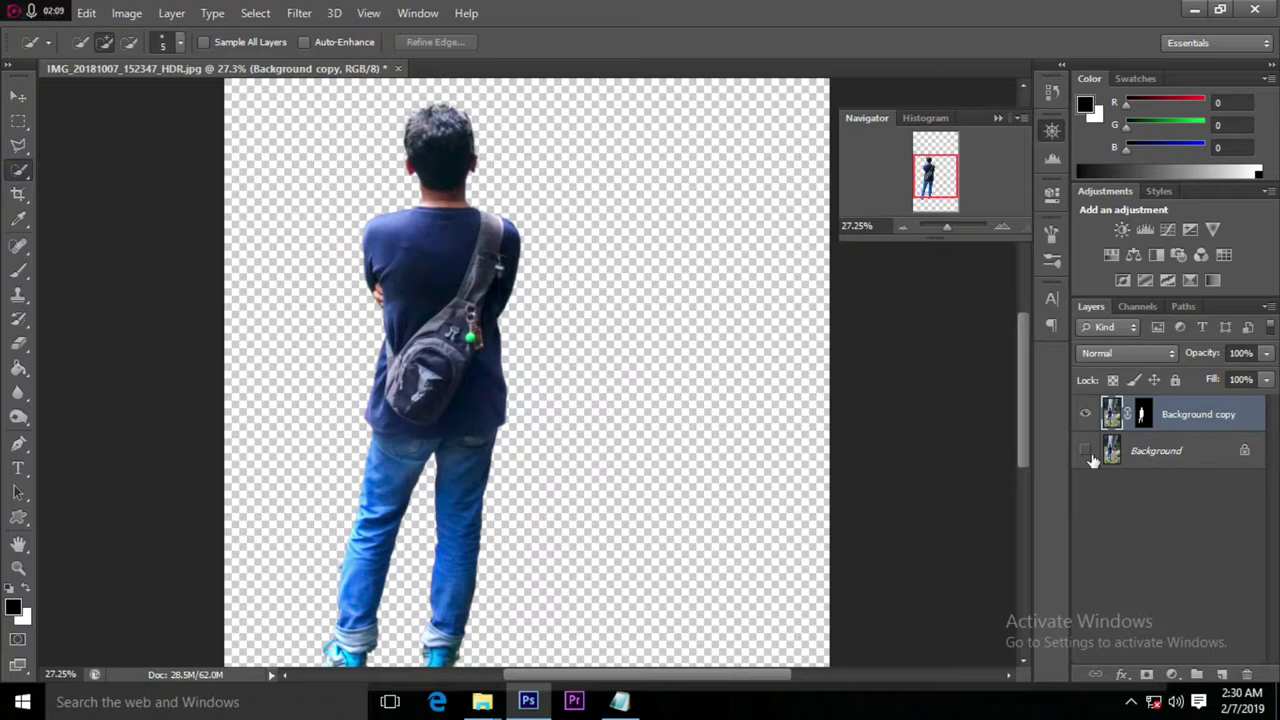
{"action": "left_click", "coordinate": [1199, 453]}
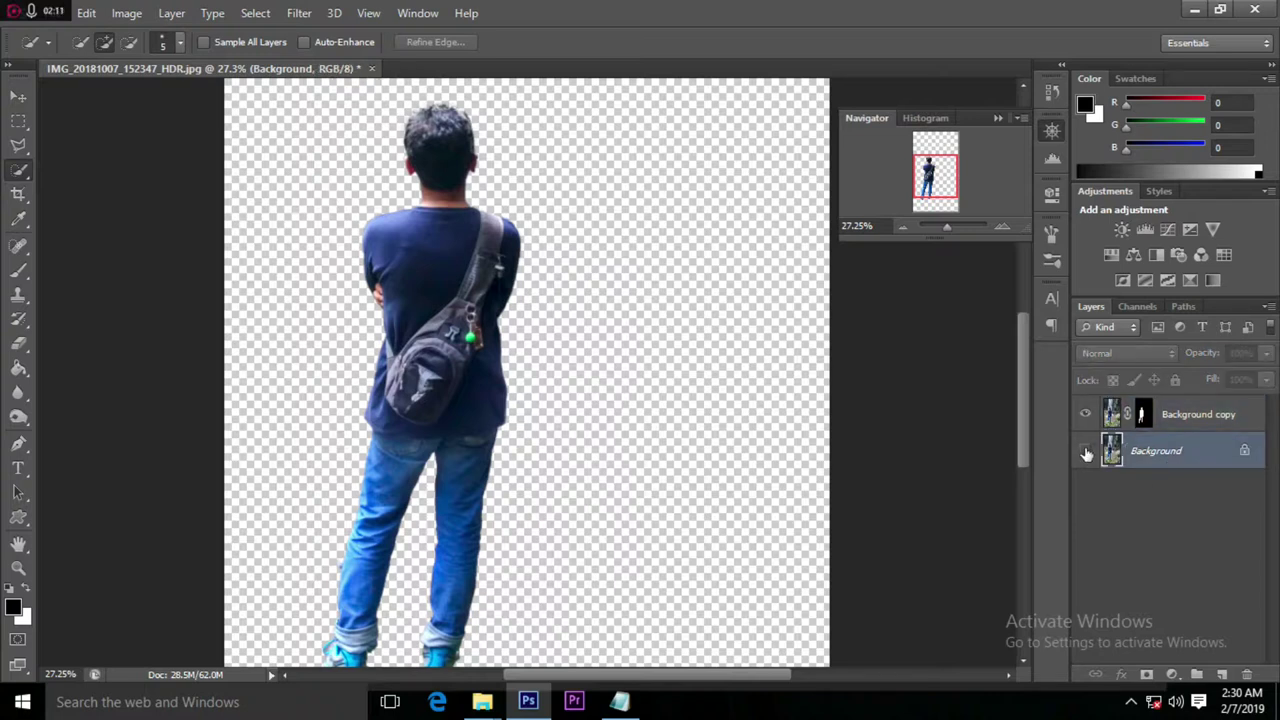
{"action": "left_click", "coordinate": [1085, 451]}
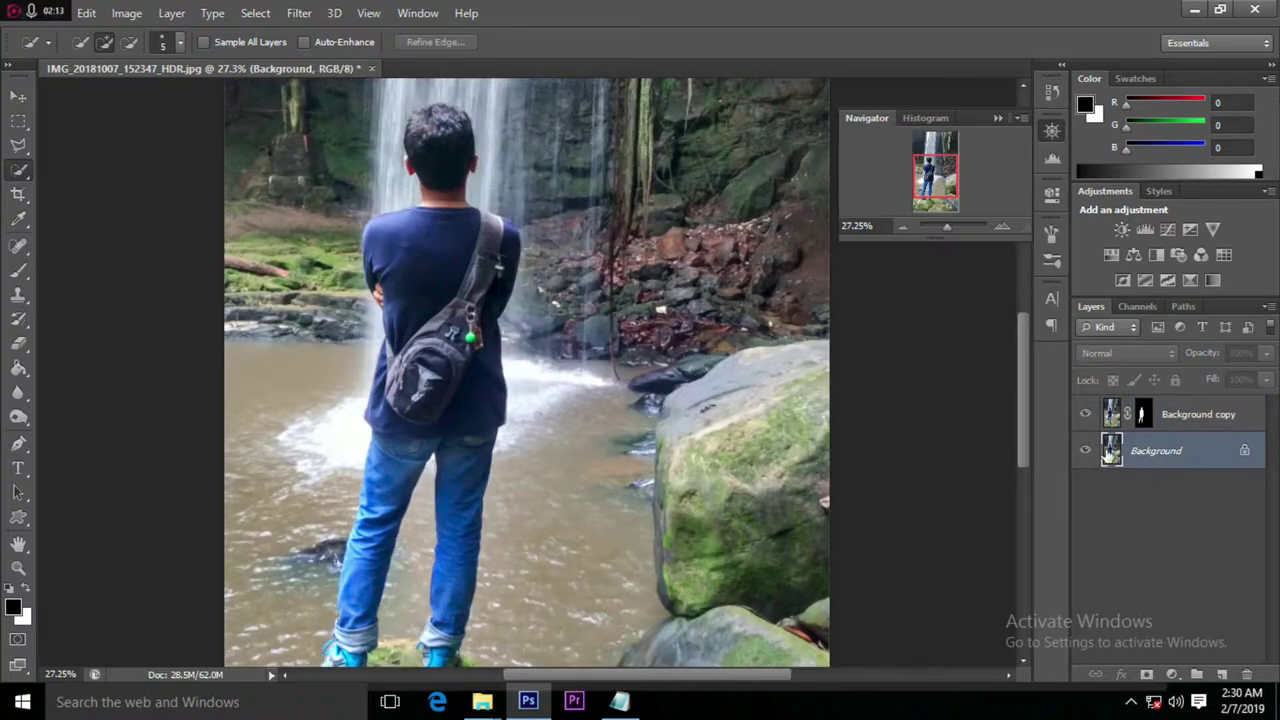
Convert the Background into Layer 0 and toggle layer visibility to check the cut-out.
{"action": "double_click", "coordinate": [1204, 459]}
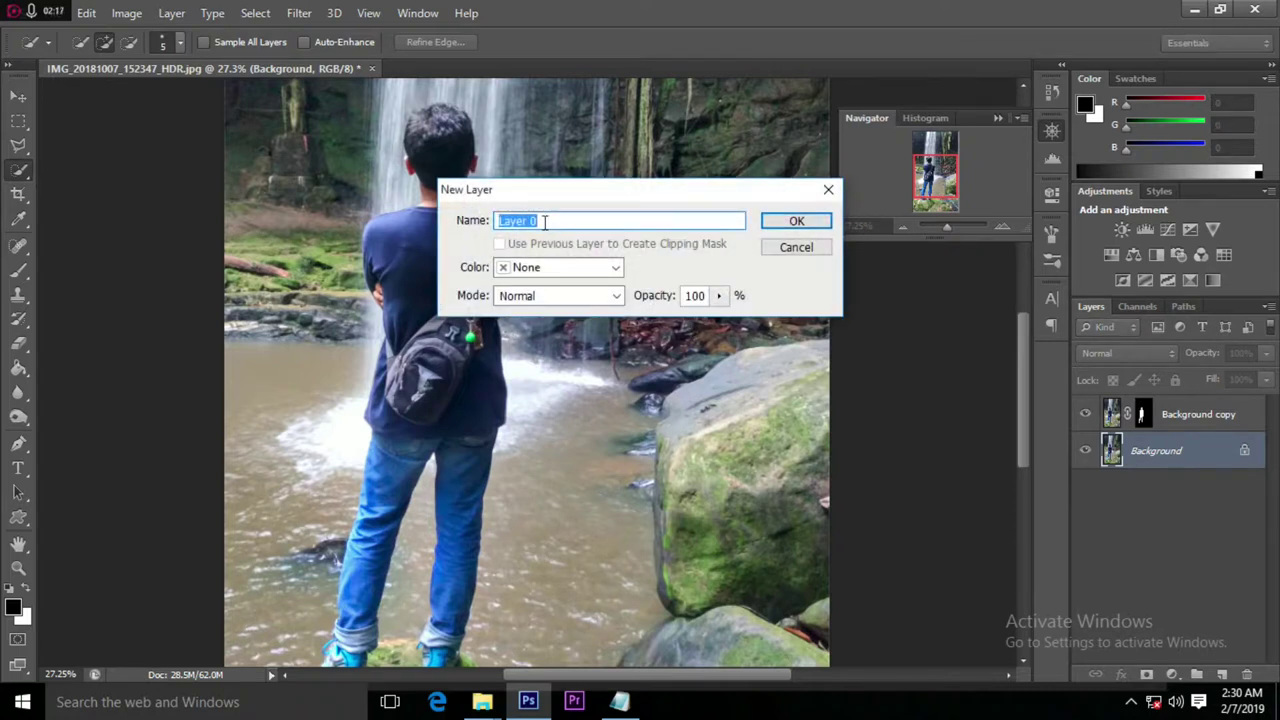
{"action": "left_click", "coordinate": [818, 224]}
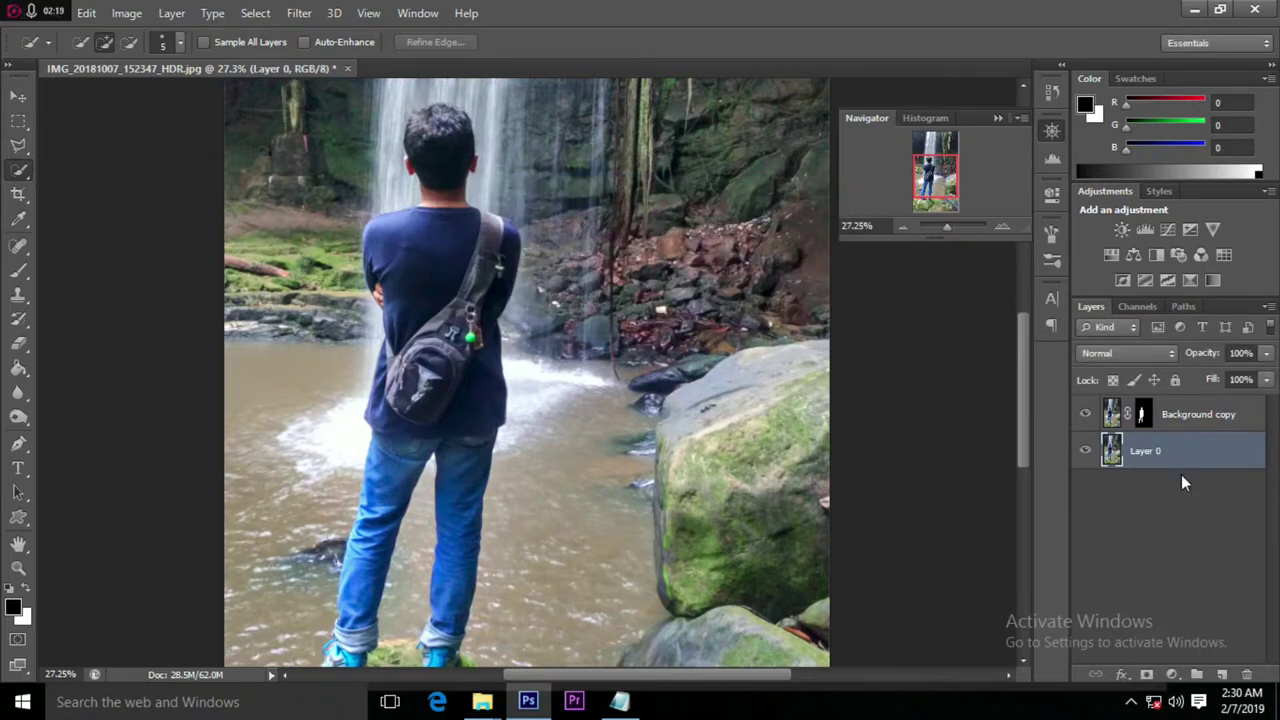
{"action": "left_click", "coordinate": [1087, 452]}
{"action": "left_click", "coordinate": [1087, 414]}
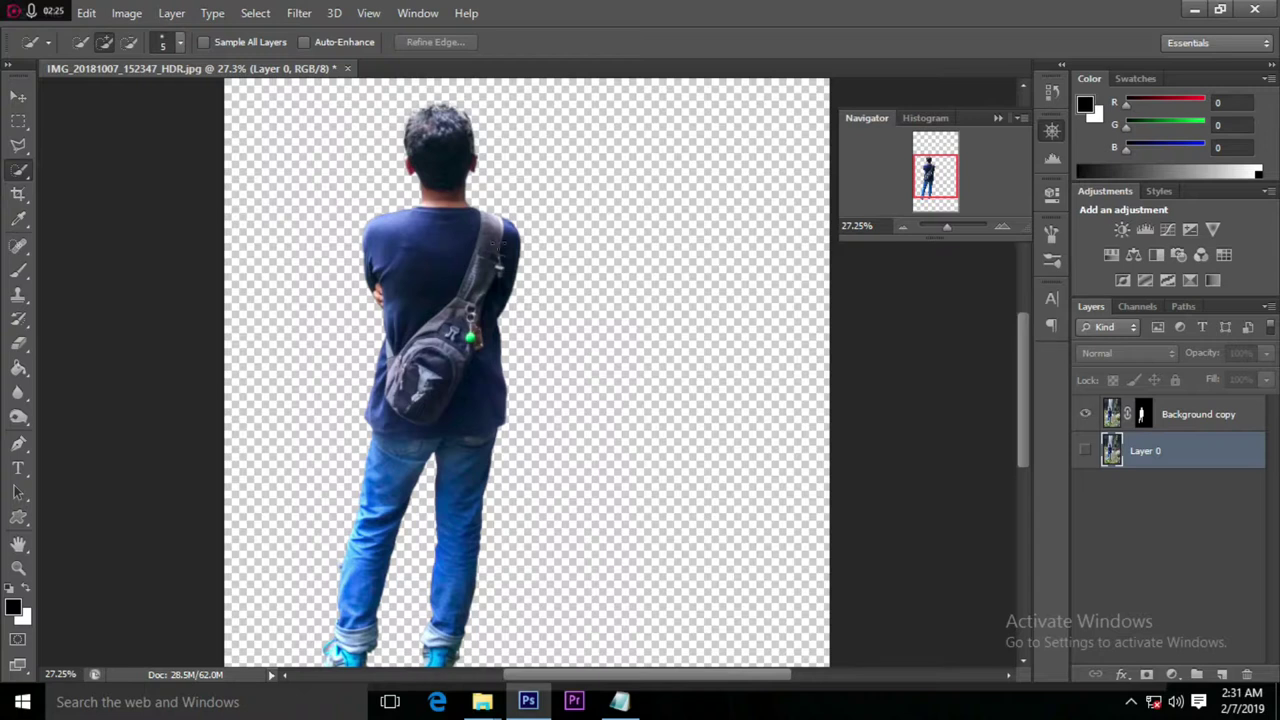
{"action": "left_click", "coordinate": [1087, 451]}
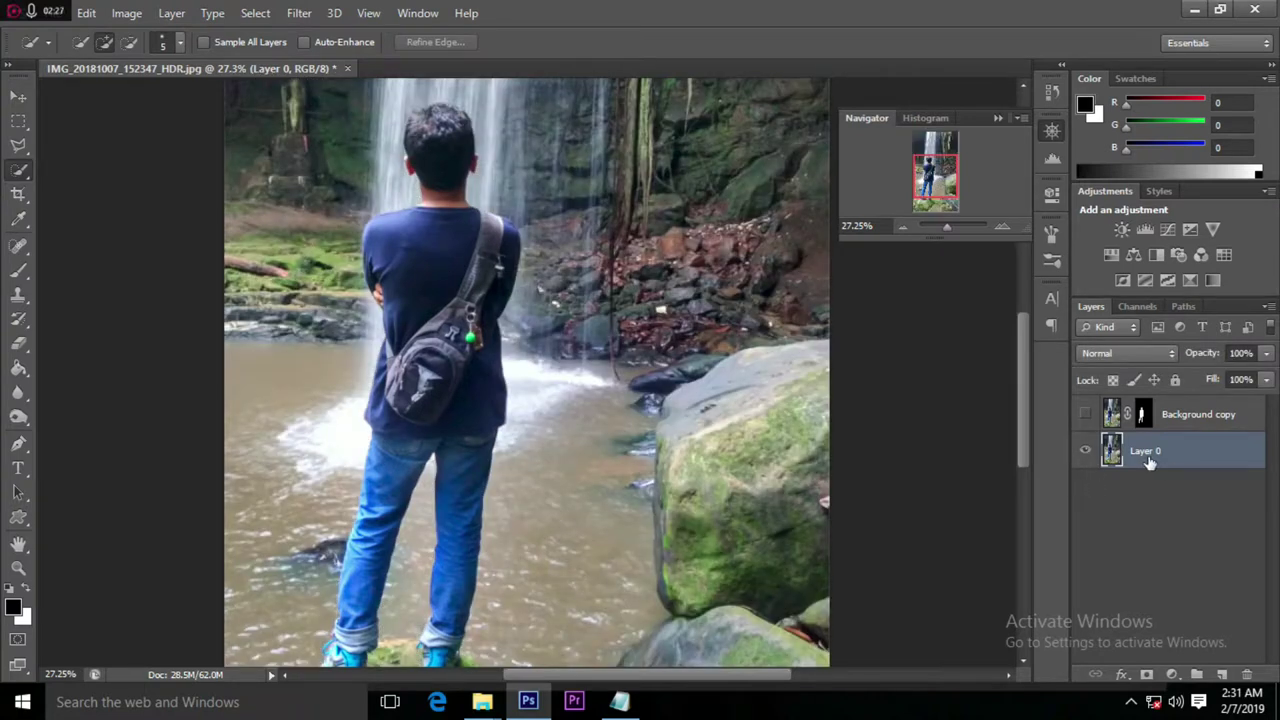
Load the Background copy mask as a selection and make Layer 0 active.
{"action": "left_click", "coordinate": [1145, 416]}
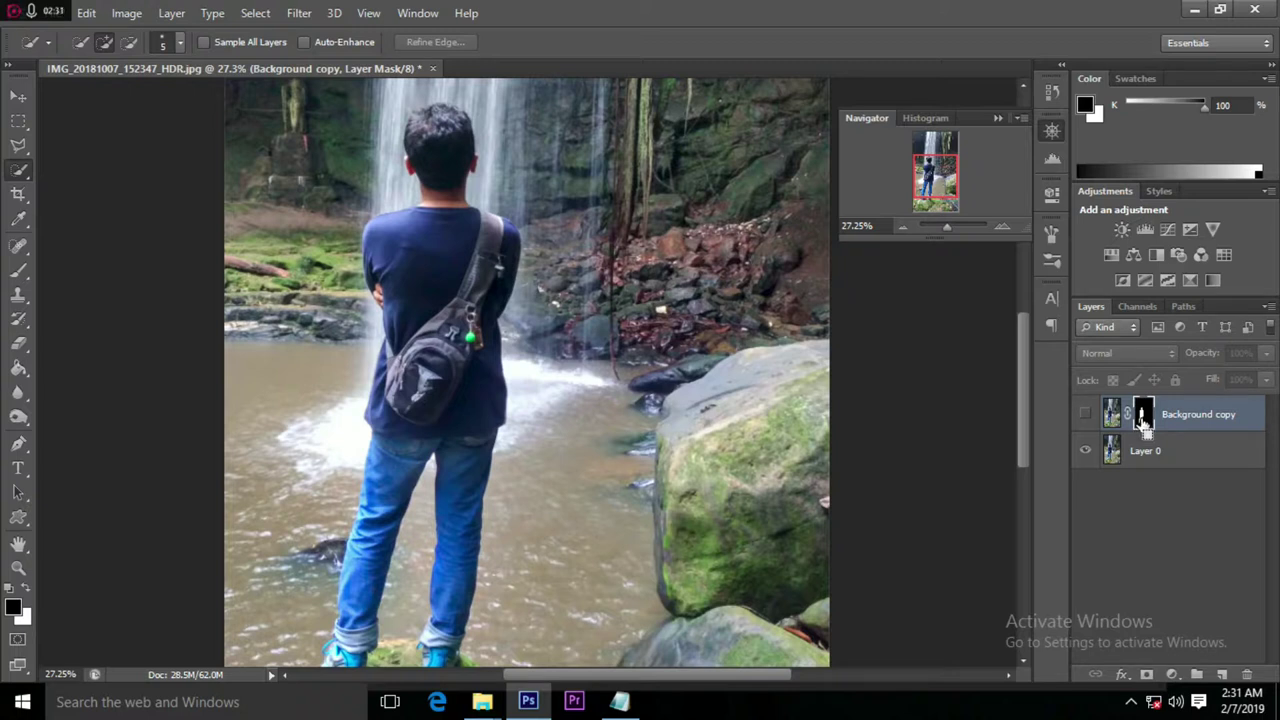
{"action": "left_click", "coordinate": [1145, 416], "text": "ctrl"}
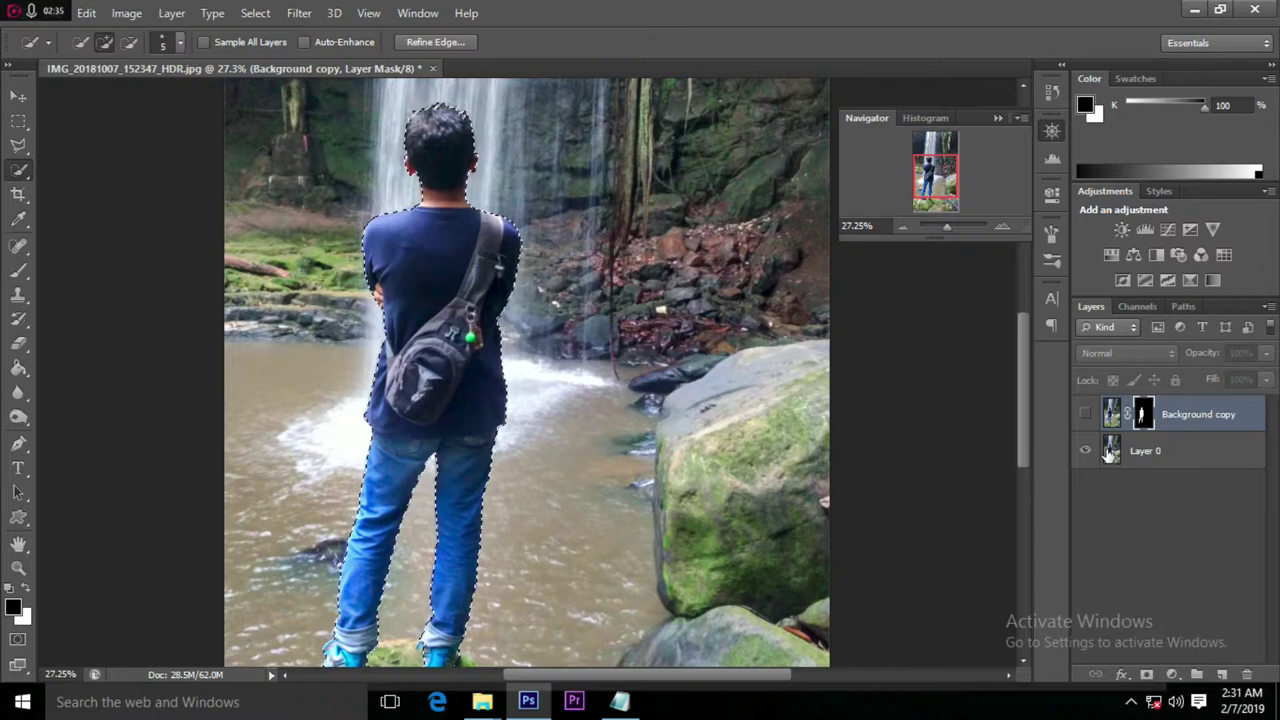
{"action": "left_click", "coordinate": [1110, 452]}
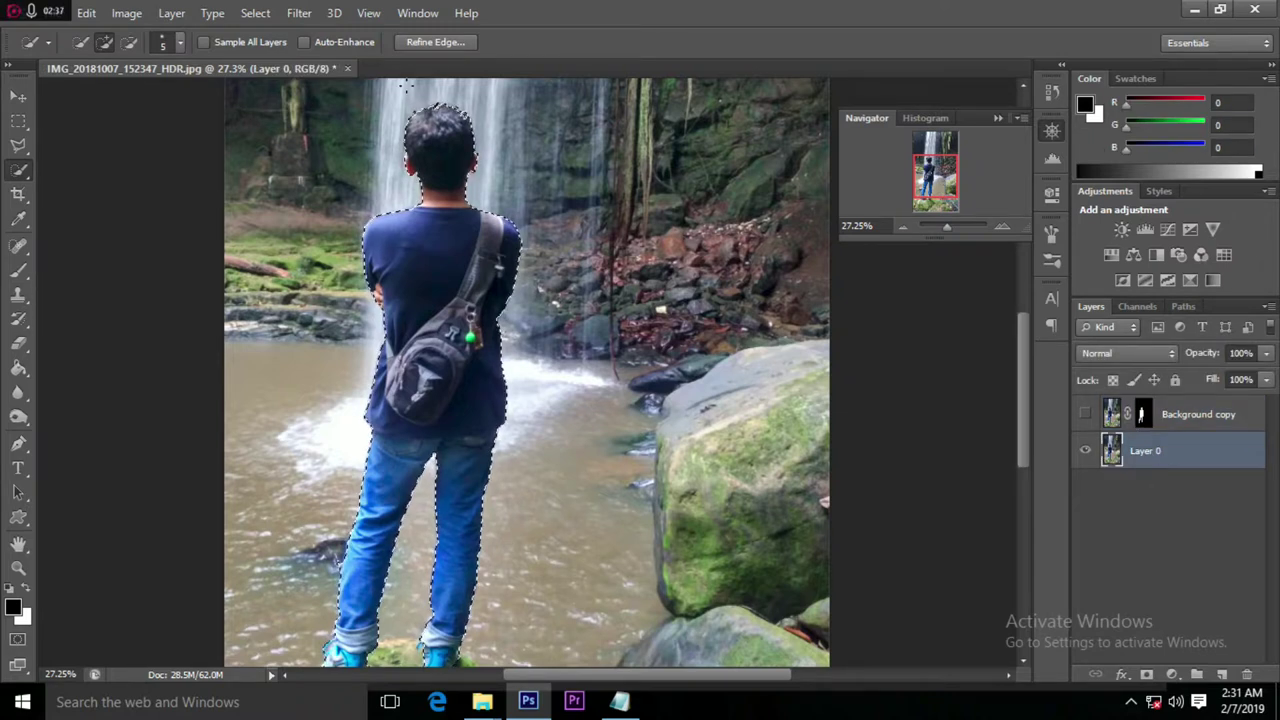
Expand the man's selection by 3 pixels with Select > Modify > Expand.
{"action": "left_click", "coordinate": [256, 13]}
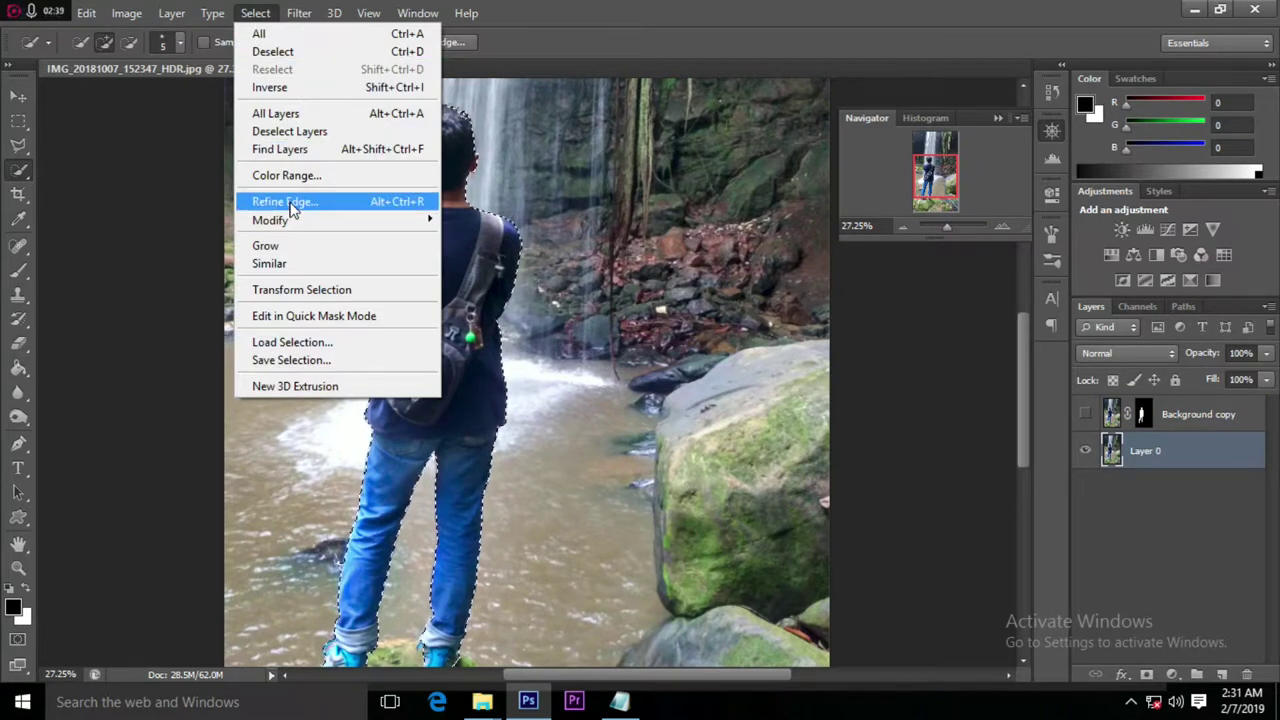
{"action": "mouse_move", "coordinate": [270, 220]}
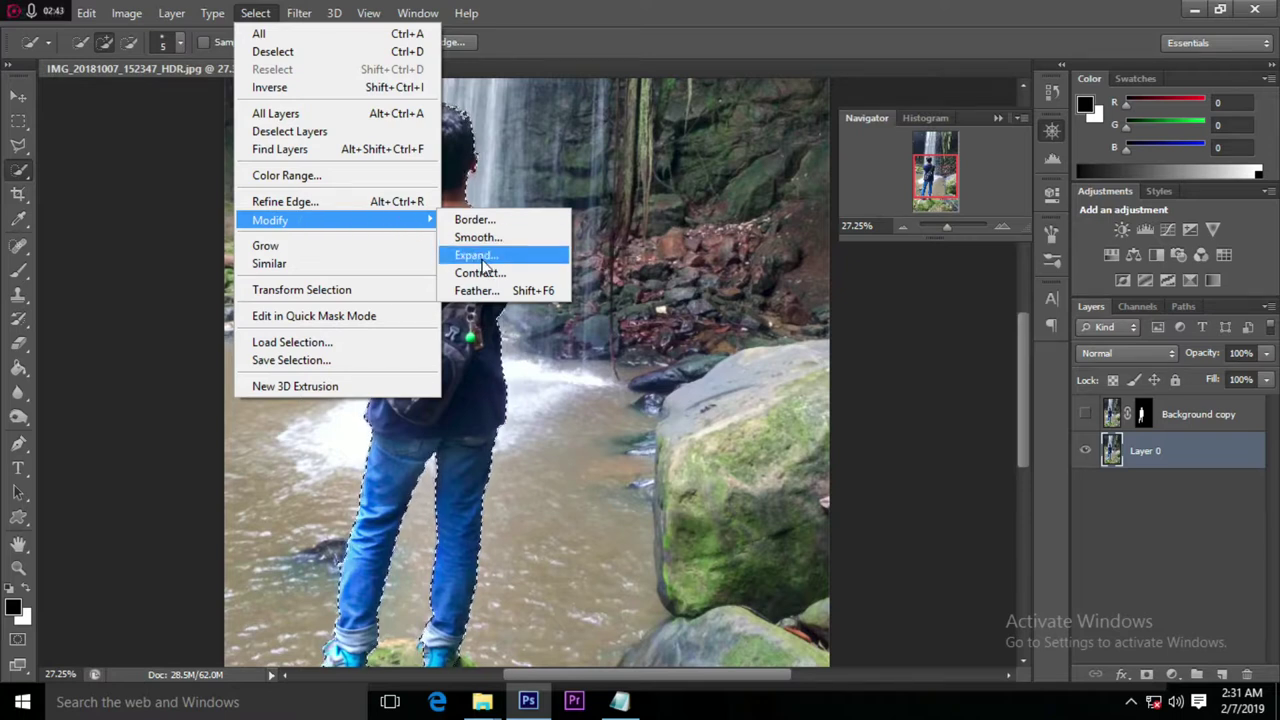
{"action": "left_click", "coordinate": [478, 256]}
{"action": "type", "text": "3"}
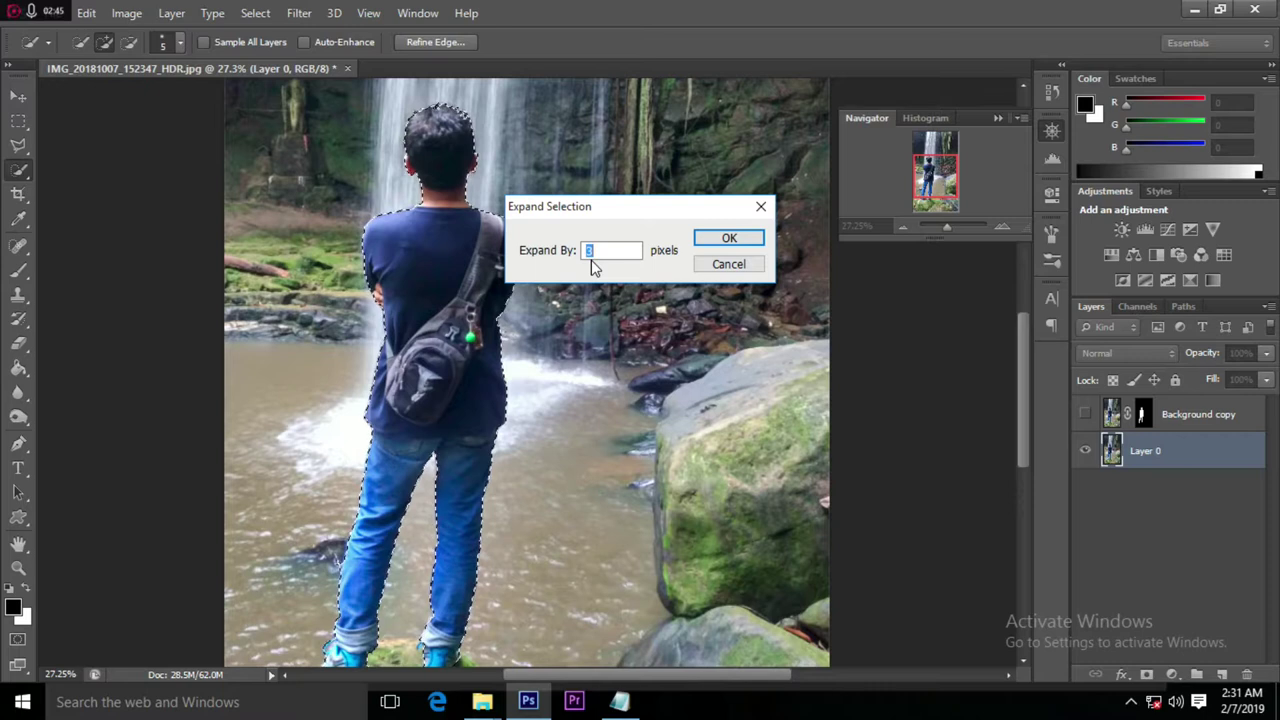
{"action": "left_click", "coordinate": [730, 238]}
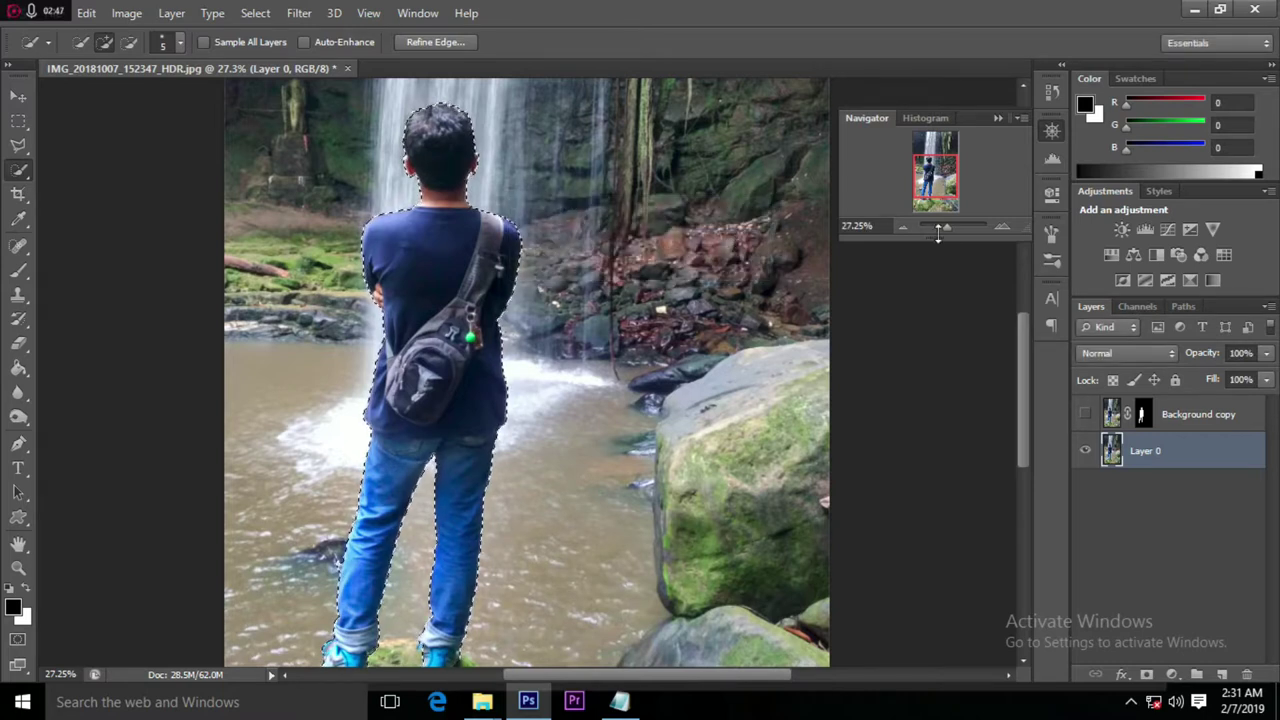
{"action": "left_click_drag", "start_coordinate": [950, 225], "coordinate": [951, 226]}
{"action": "left_click_drag", "start_coordinate": [940, 182], "coordinate": [926, 160]}
Fill the selection with Content-Aware contents in Normal mode at 100% opacity.
{"action": "left_click", "coordinate": [86, 13]}
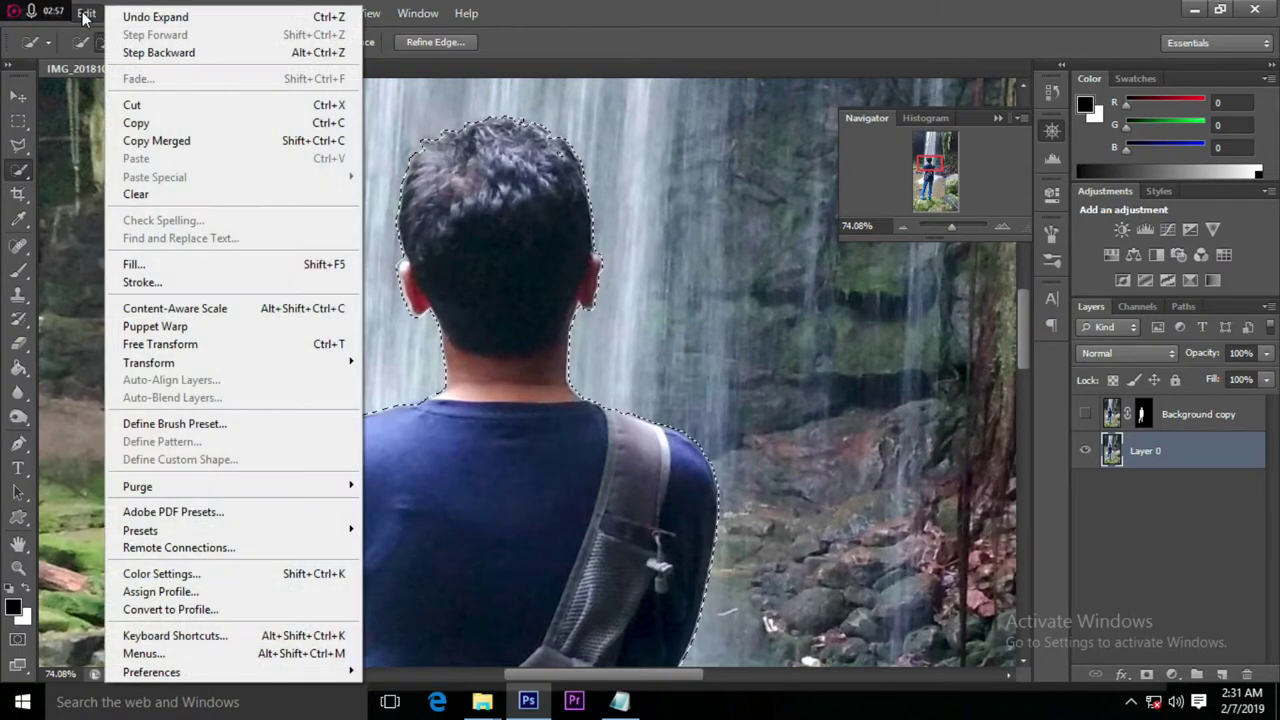
{"action": "left_click", "coordinate": [133, 264]}
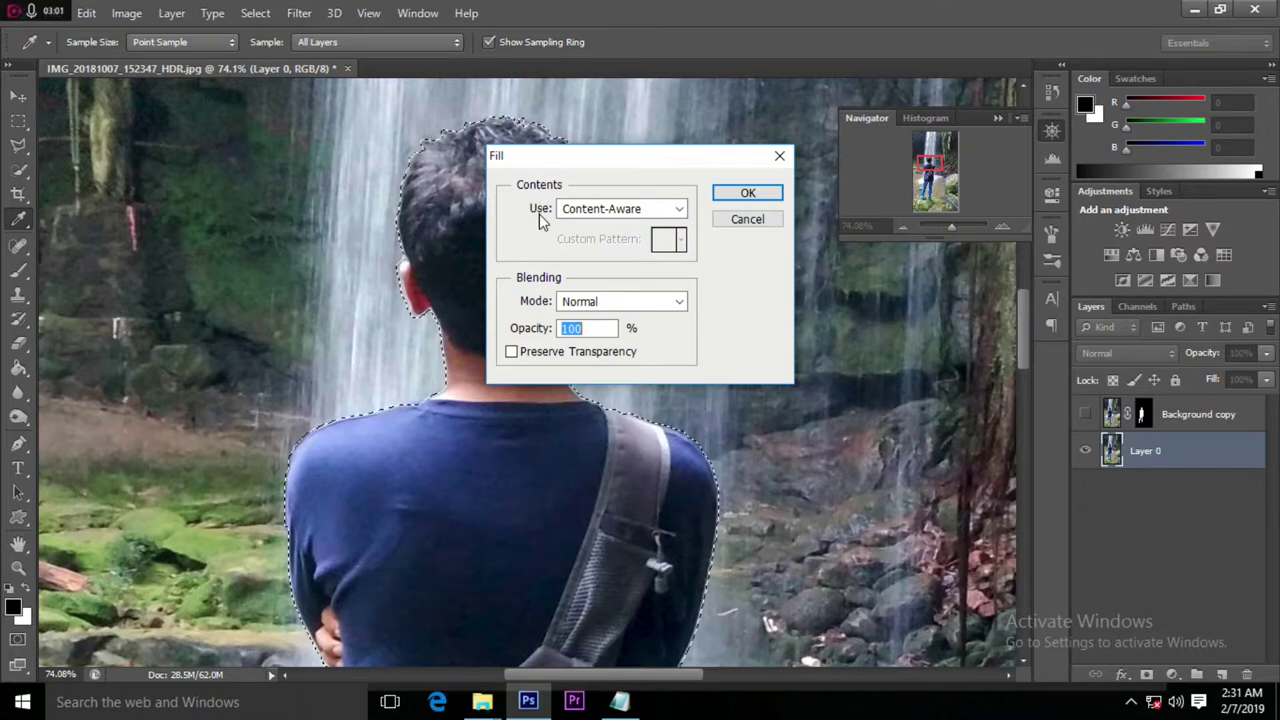
{"action": "left_click", "coordinate": [610, 209]}
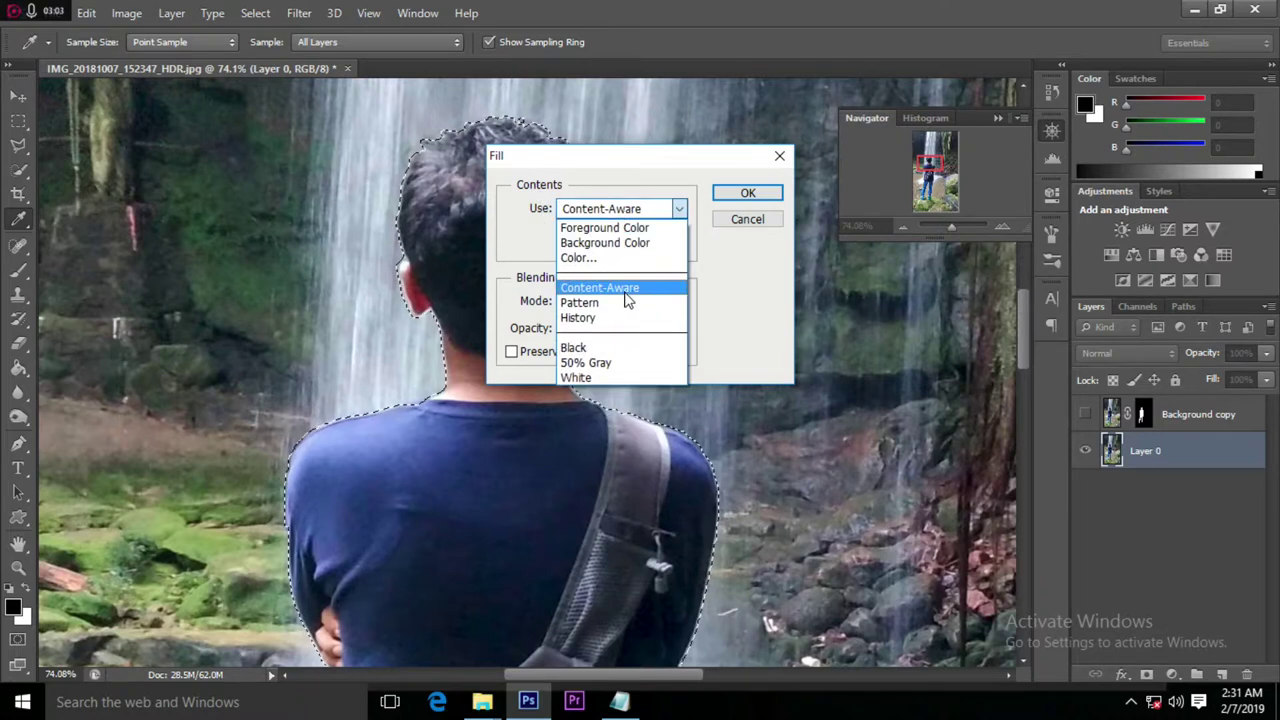
{"action": "left_click", "coordinate": [626, 295]}
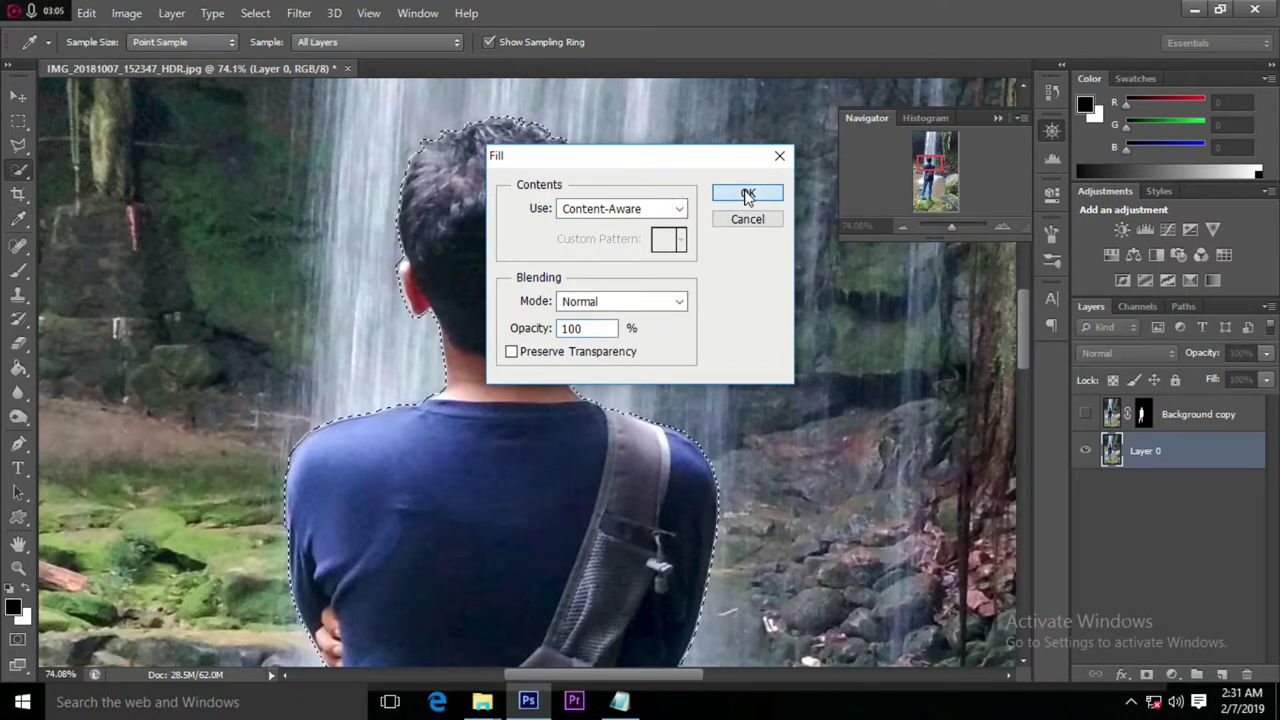
{"action": "left_click", "coordinate": [746, 194]}
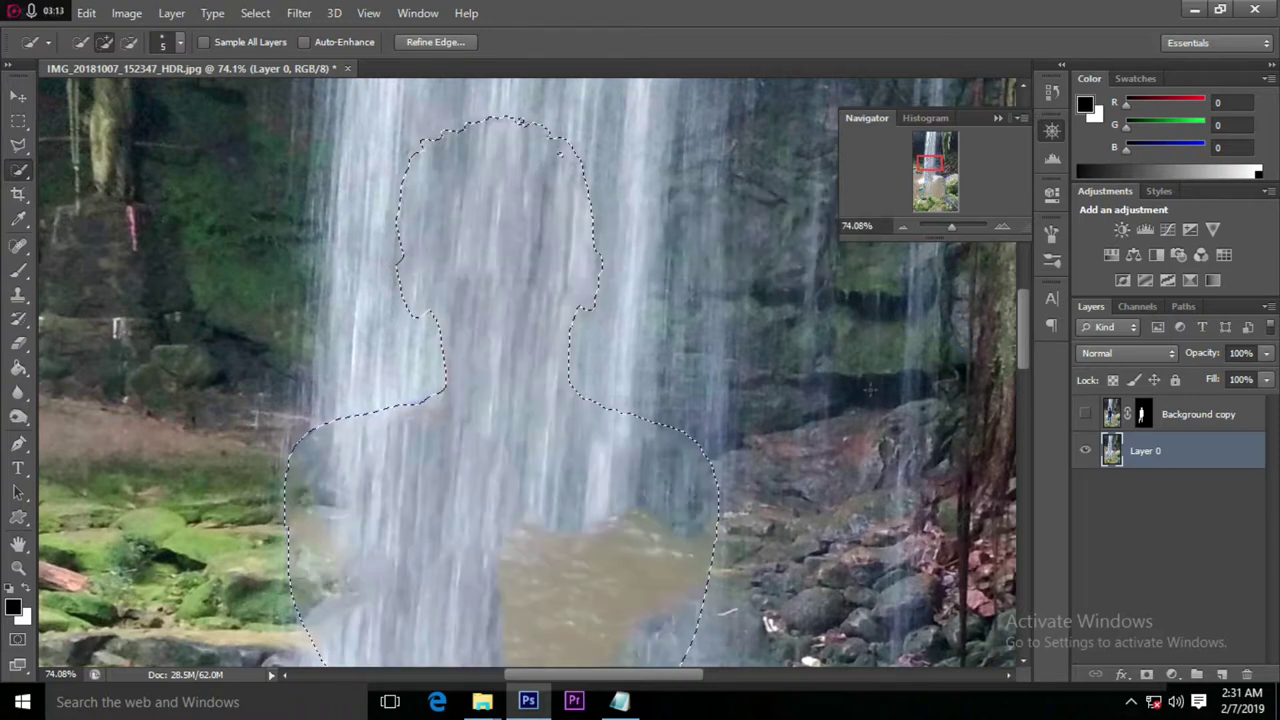
Scroll down to inspect the fill over the mossy rocks, then deselect with Ctrl+D.
{"action": "scroll", "coordinate": [922, 225], "scroll_direction": "down", "scroll_amount": 3}
{"action": "scroll", "coordinate": [922, 225], "scroll_direction": "down", "scroll_amount": 3}
{"action": "scroll", "coordinate": [922, 228], "scroll_direction": "down", "scroll_amount": 3}
{"action": "scroll", "coordinate": [922, 232], "scroll_direction": "down", "scroll_amount": 3}
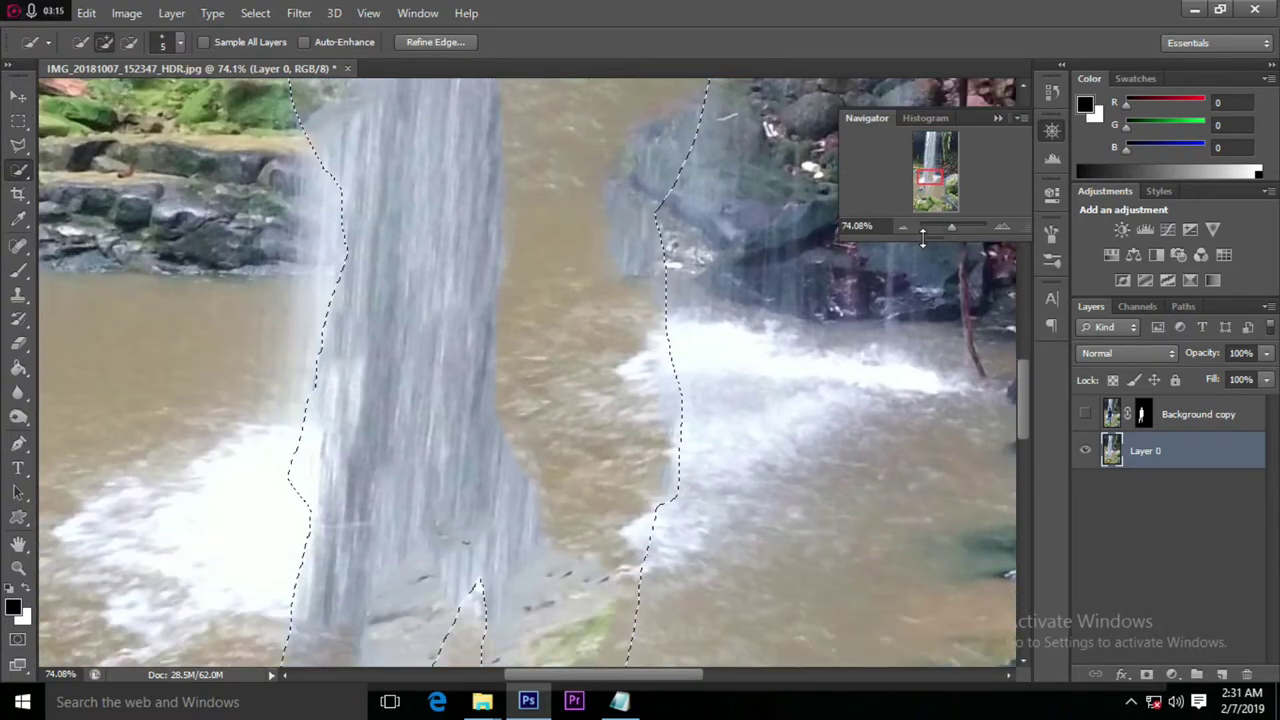
{"action": "scroll", "coordinate": [922, 235], "scroll_direction": "down", "scroll_amount": 3}
{"action": "scroll", "coordinate": [922, 235], "scroll_direction": "down", "scroll_amount": 3}
{"action": "scroll", "coordinate": [922, 236], "scroll_direction": "down", "scroll_amount": 3}
{"action": "scroll", "coordinate": [922, 238], "scroll_direction": "down", "scroll_amount": 3}
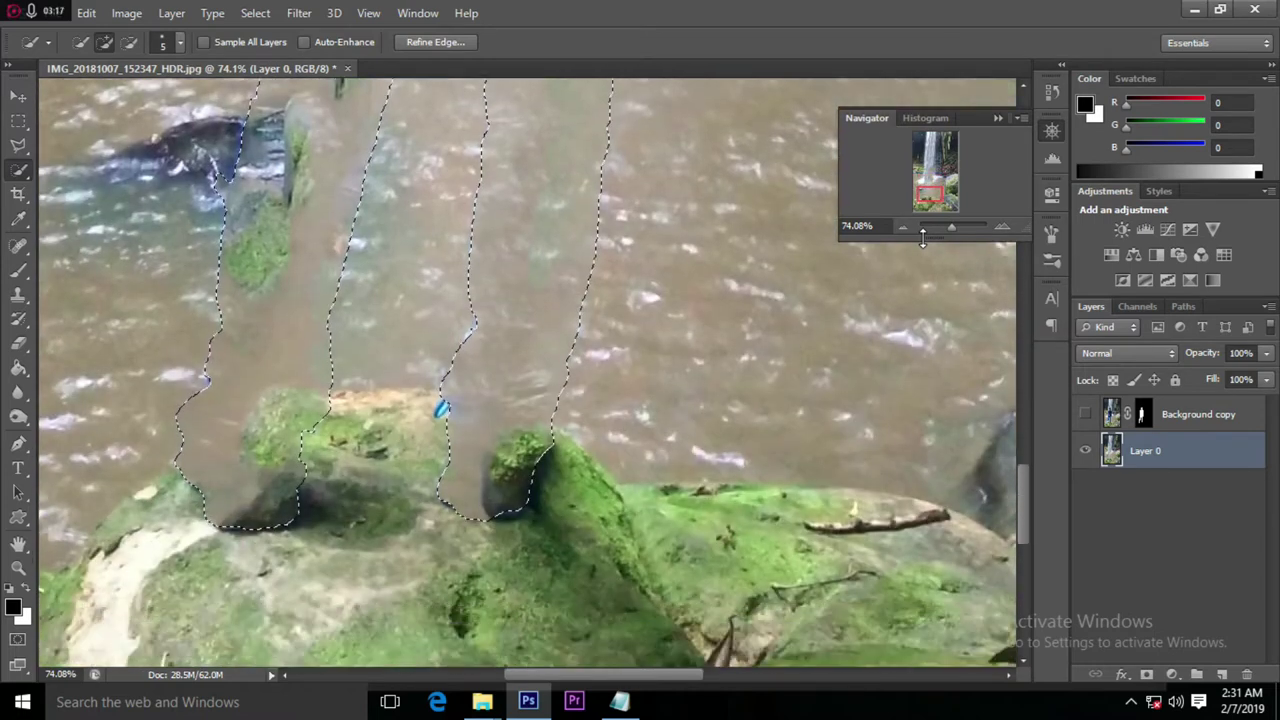
{"action": "scroll", "coordinate": [922, 238], "scroll_direction": "down", "scroll_amount": 3}
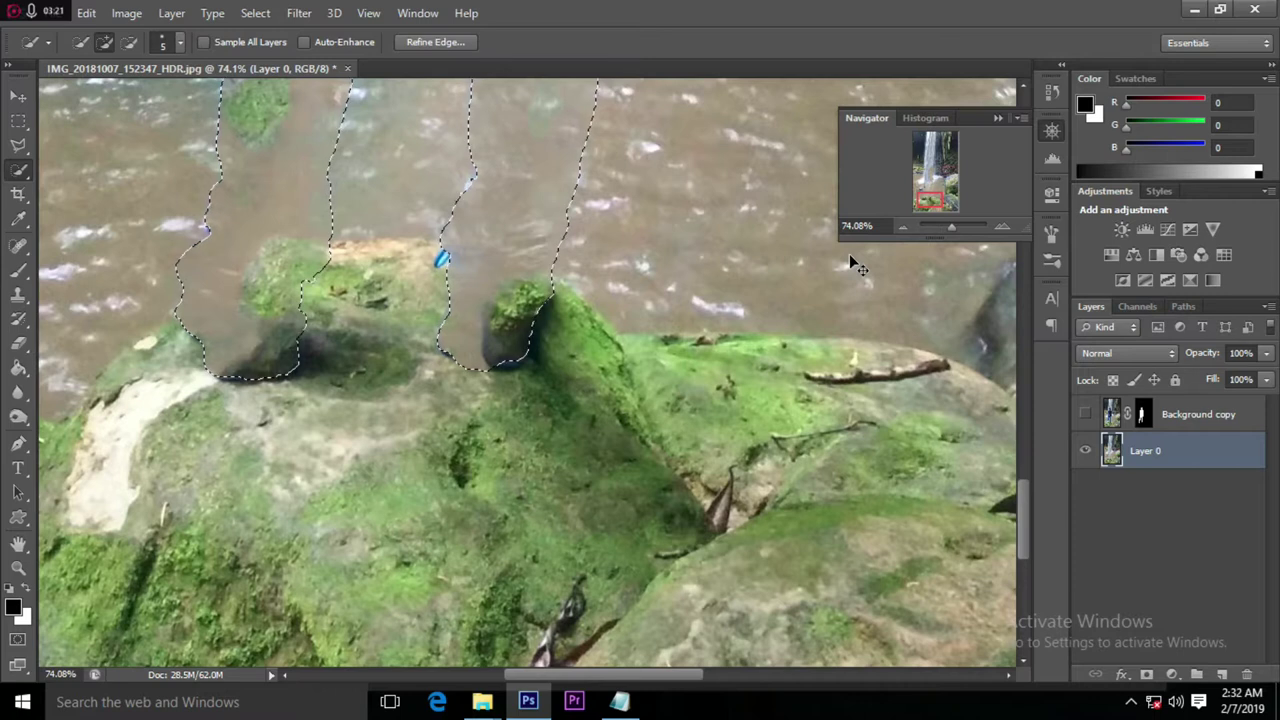
{"action": "key", "text": "ctrl+d"}
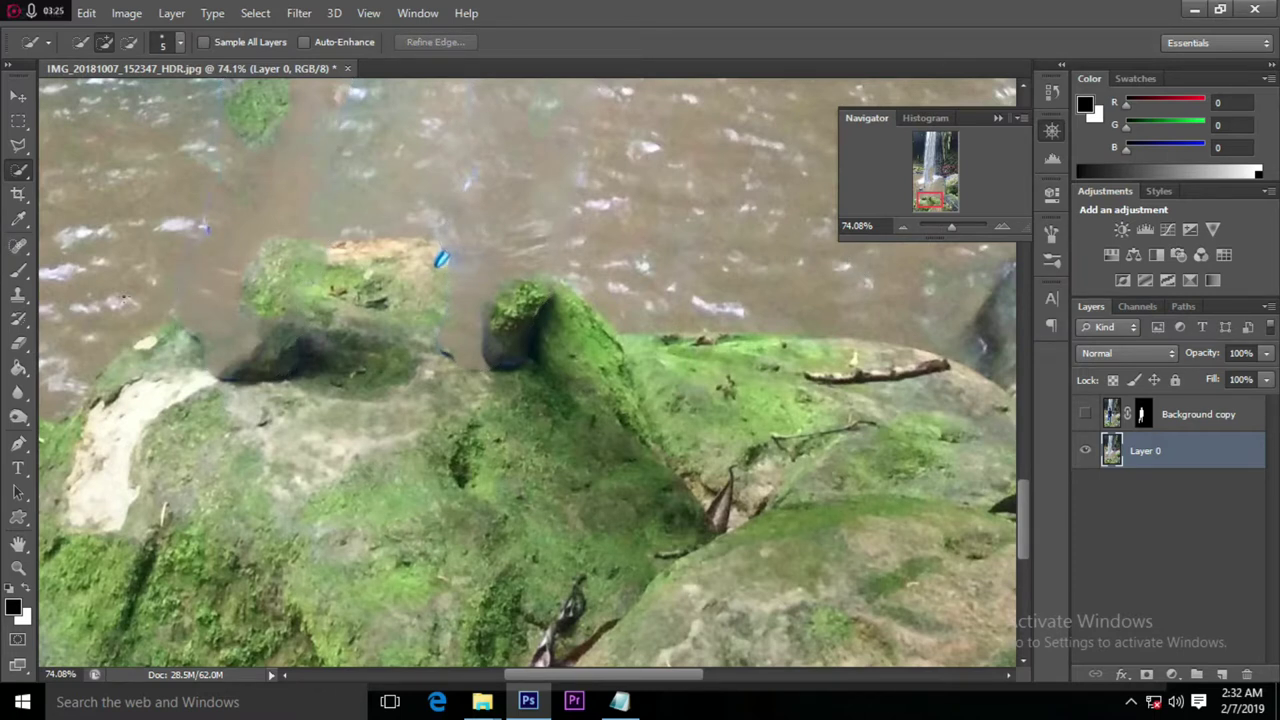
{"action": "scroll", "coordinate": [528, 373], "scroll_direction": "up", "scroll_amount": 1}
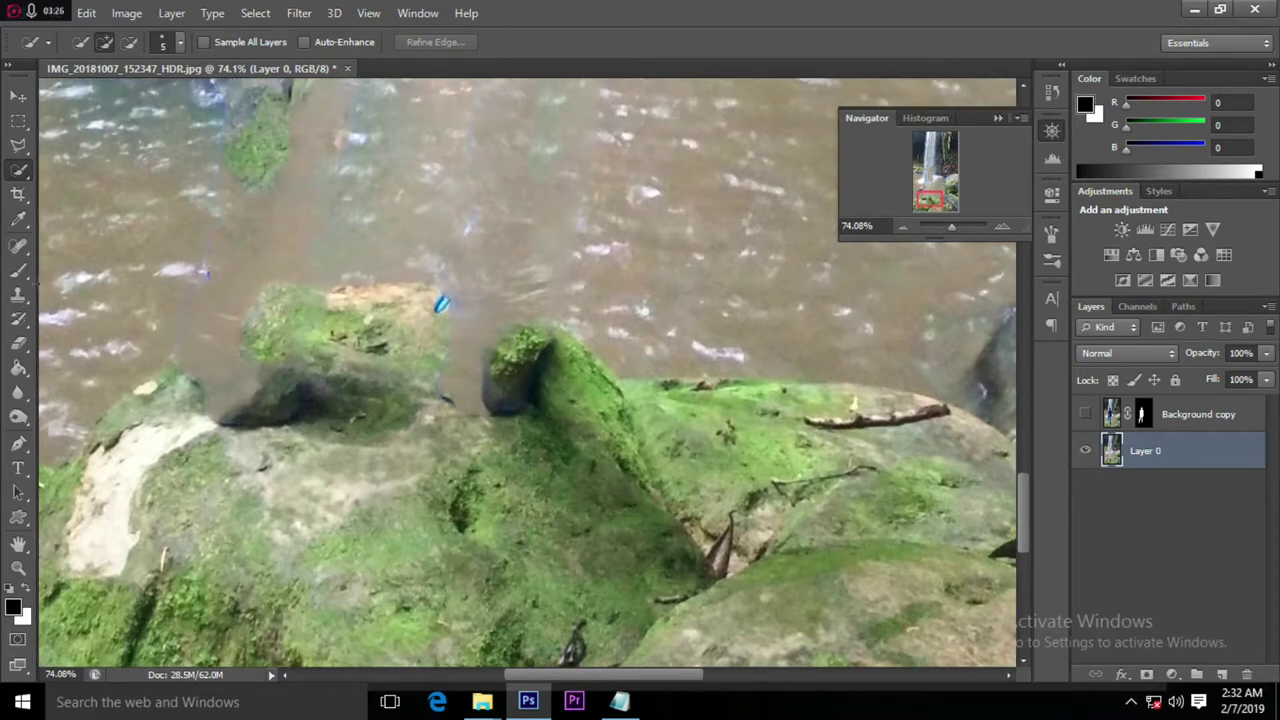
With the Spot Healing Brush, heal the blue glint and dark spots around the rock.
{"action": "left_click", "coordinate": [20, 248]}
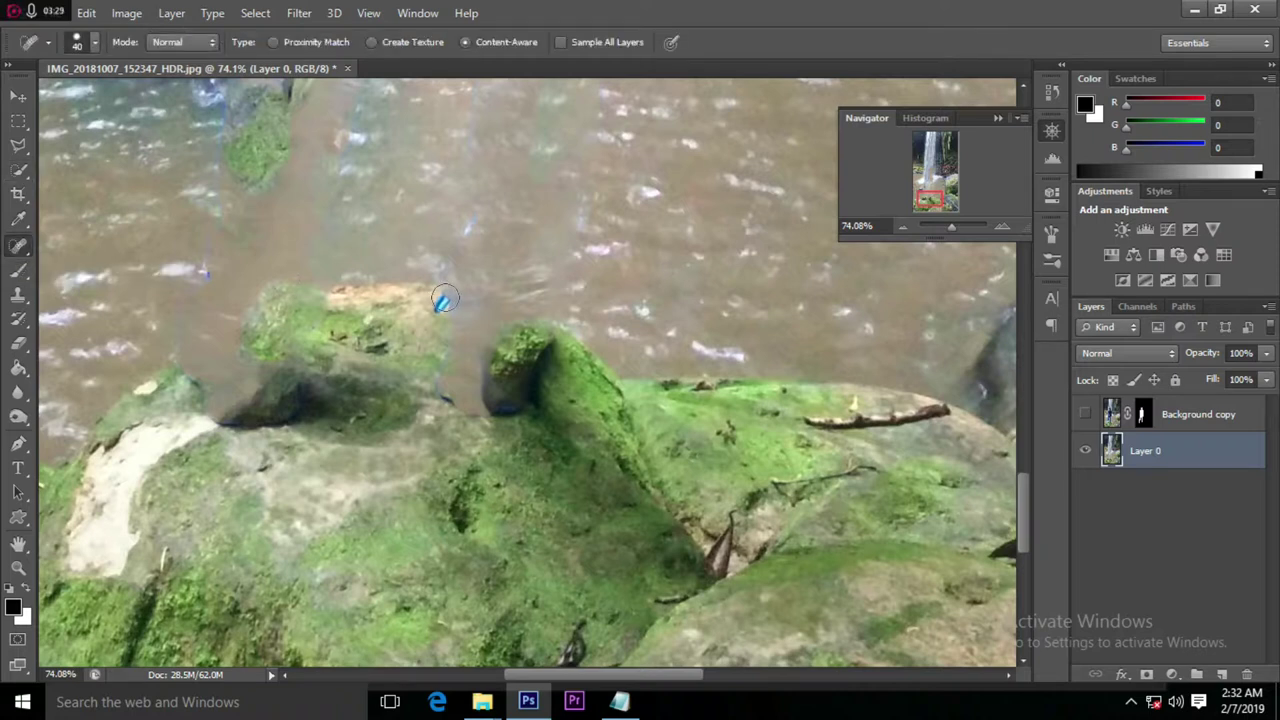
{"action": "right_click", "coordinate": [20, 254]}
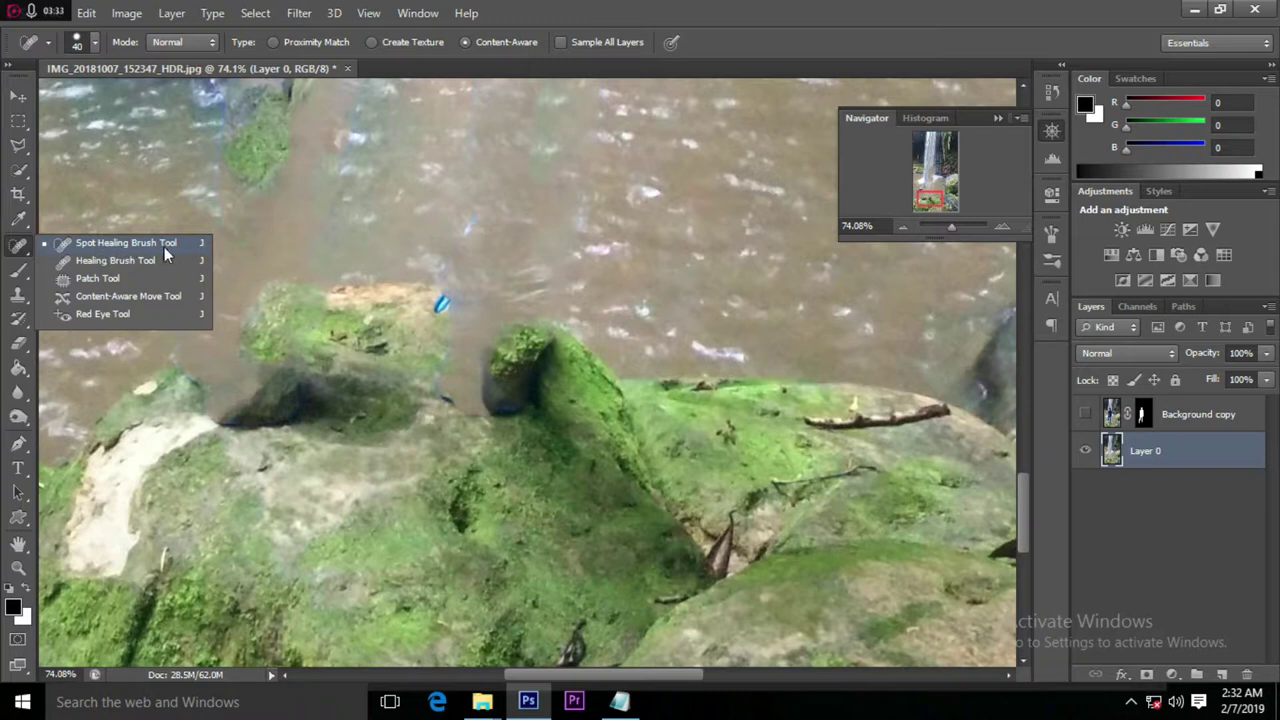
{"action": "left_click", "coordinate": [443, 305]}
{"action": "left_click_drag", "start_coordinate": [448, 293], "coordinate": [455, 300]}
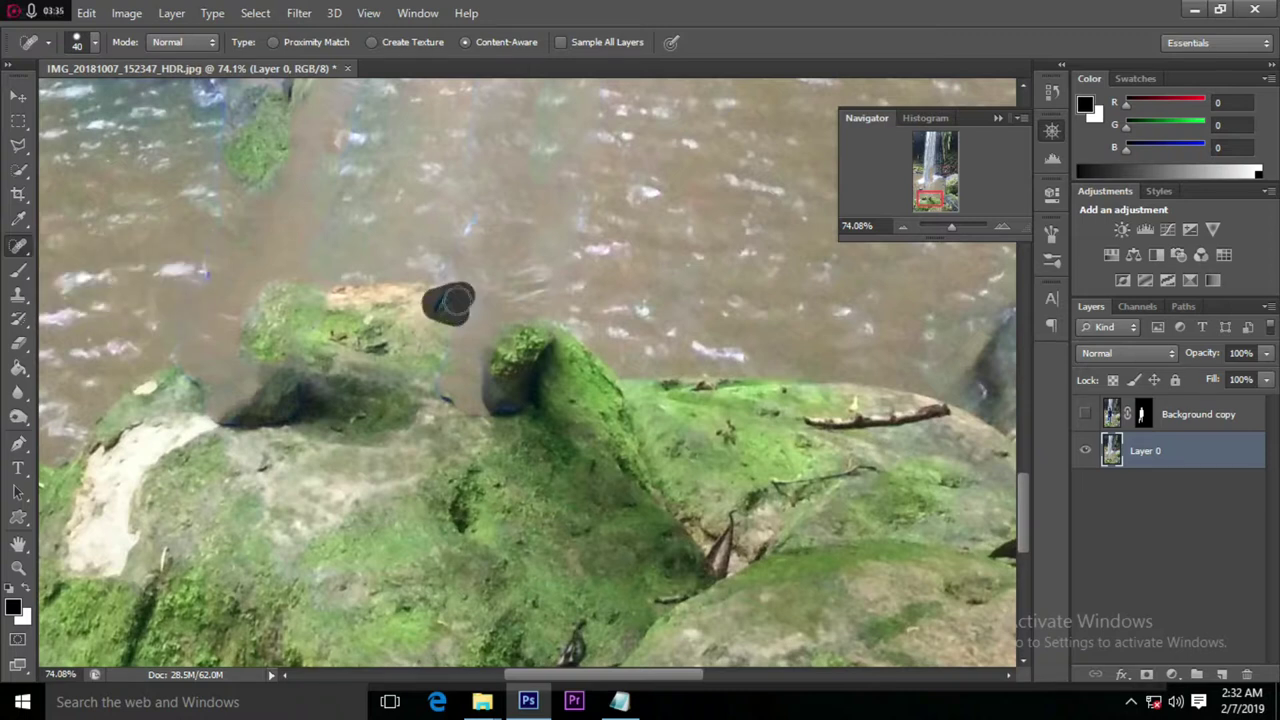
{"action": "left_click", "coordinate": [471, 224]}
{"action": "left_click", "coordinate": [449, 284]}
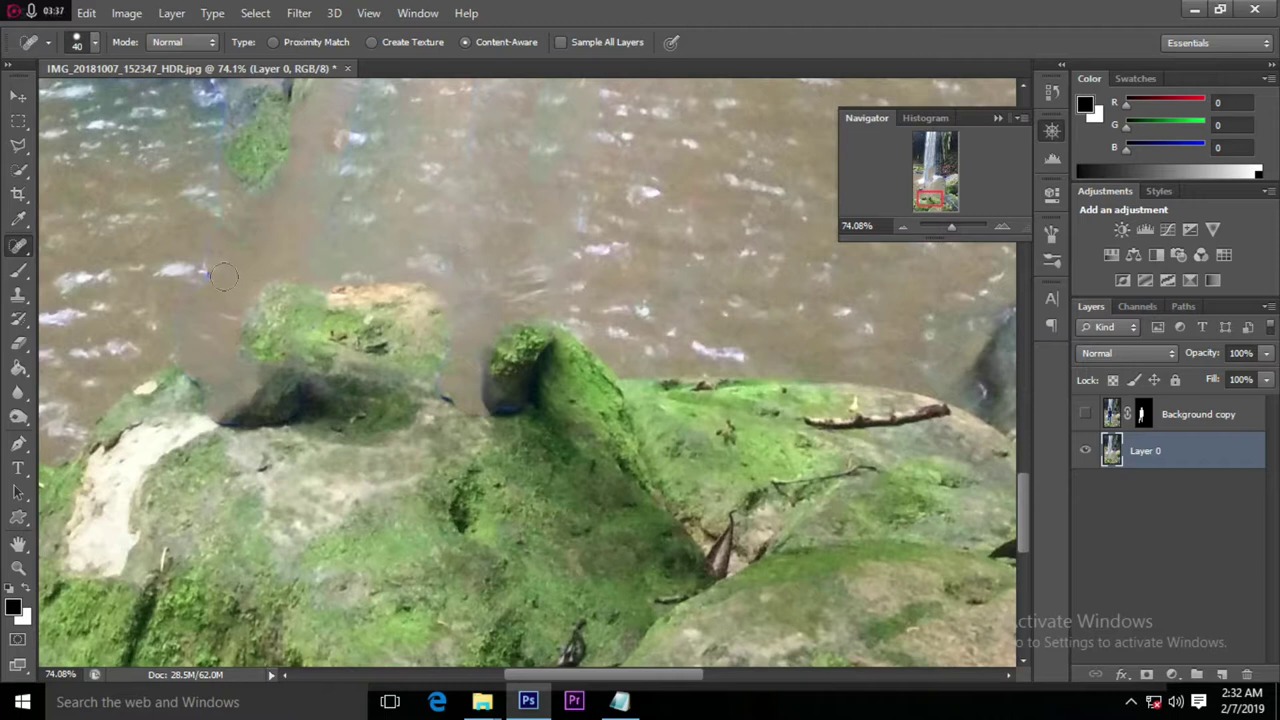
Heal leftover dark marks in the water on the left side of the river.
{"action": "left_click_drag", "start_coordinate": [176, 368], "coordinate": [190, 376]}
{"action": "left_click_drag", "start_coordinate": [462, 395], "coordinate": [466, 305]}
{"action": "scroll", "coordinate": [466, 310], "scroll_direction": "up", "scroll_amount": 3}
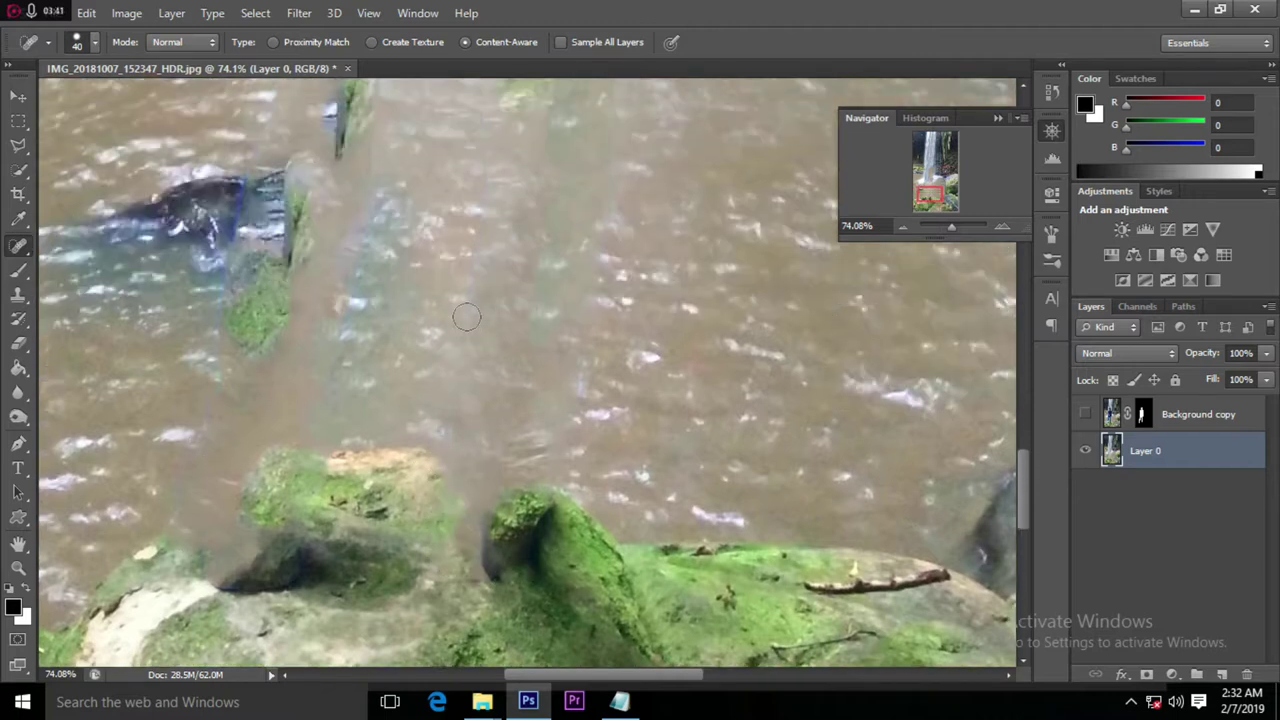
{"action": "left_click_drag", "start_coordinate": [220, 398], "coordinate": [236, 186]}
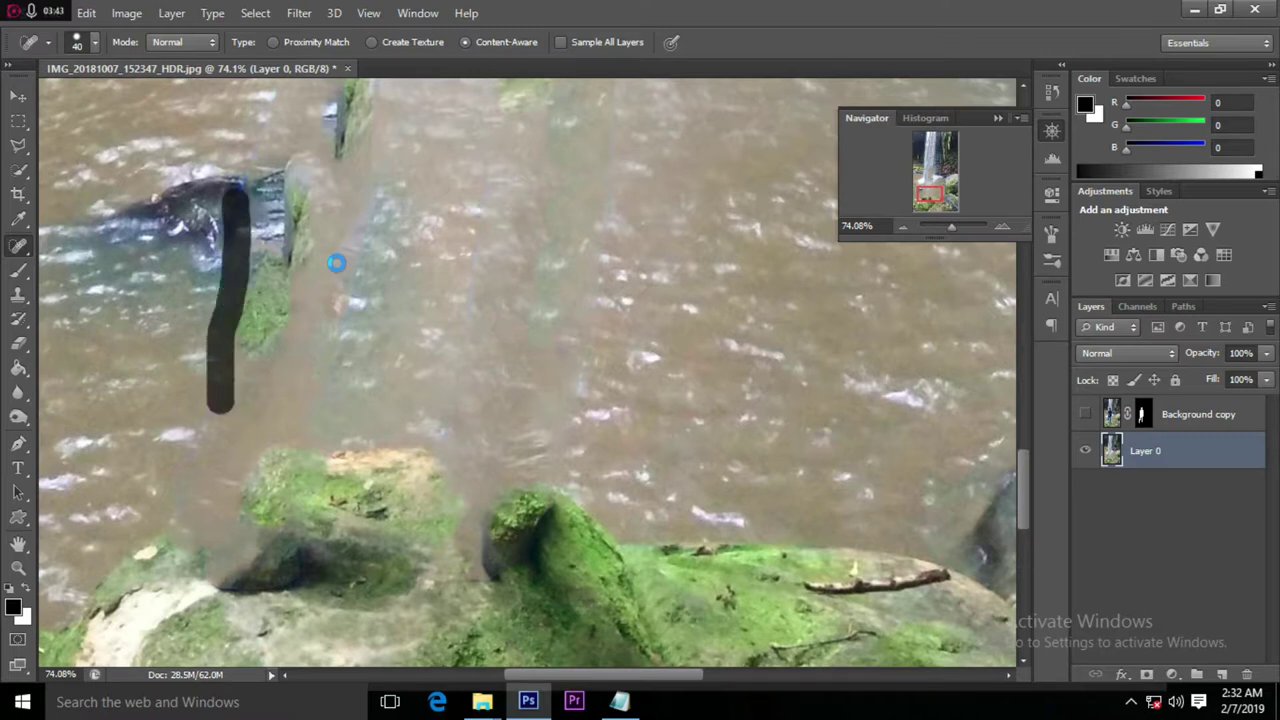
{"action": "scroll", "coordinate": [272, 343], "scroll_direction": "up", "scroll_amount": 2}
{"action": "mouse_move", "coordinate": [272, 343]}
{"action": "left_mouse_down"}
{"action": "mouse_move", "coordinate": [228, 318]}
{"action": "mouse_move", "coordinate": [250, 268]}
{"action": "left_mouse_up"}
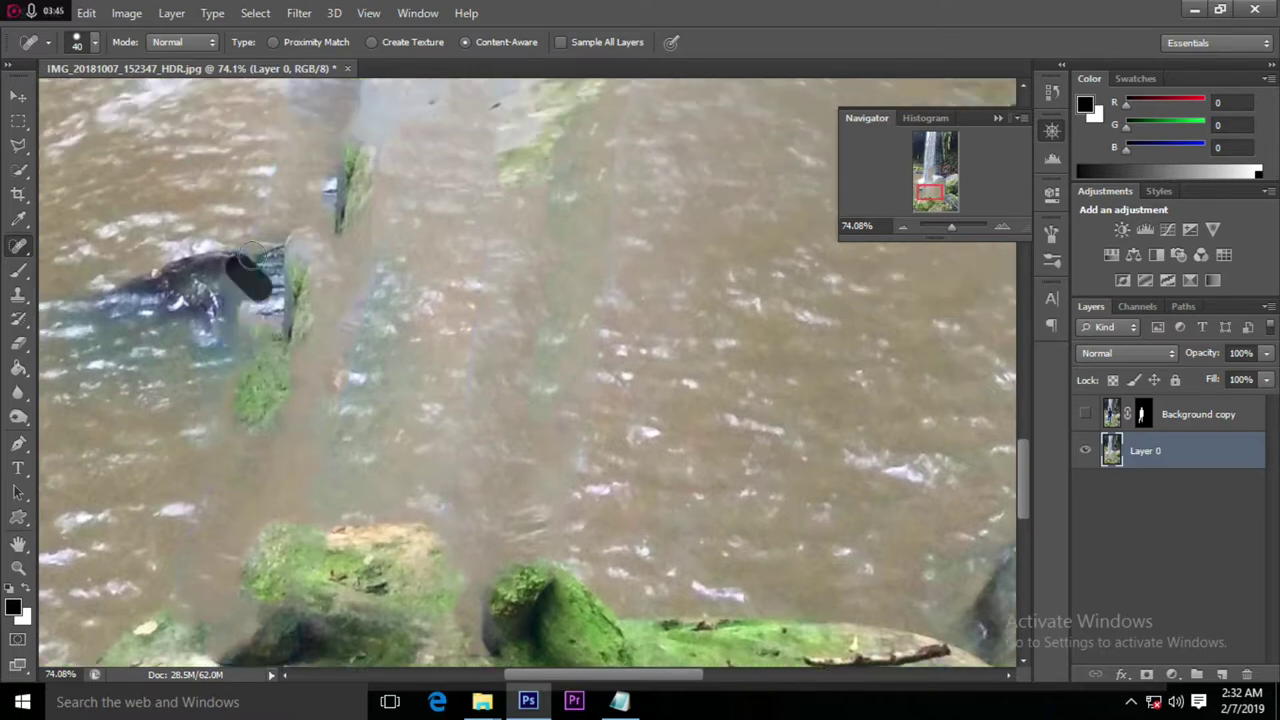
{"action": "scroll", "coordinate": [322, 268], "scroll_direction": "up", "scroll_amount": 1}
{"action": "scroll", "coordinate": [376, 320], "scroll_direction": "up", "scroll_amount": 3}
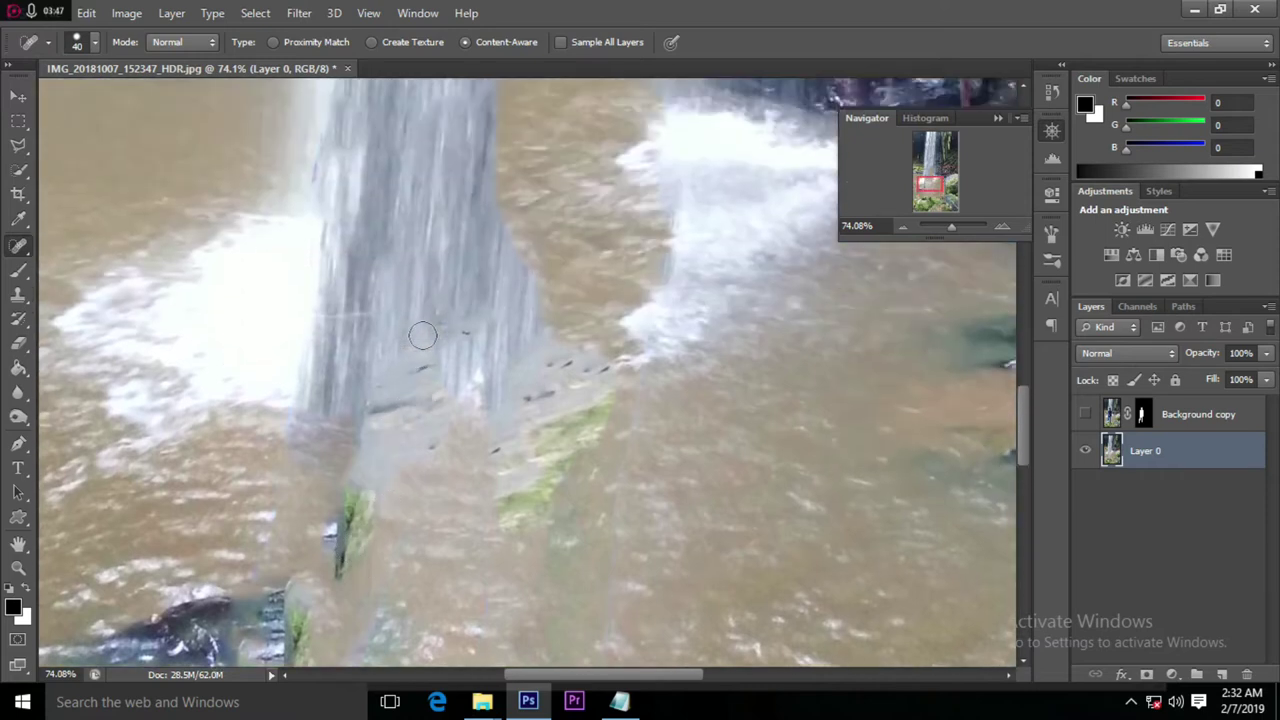
{"action": "scroll", "coordinate": [423, 334], "scroll_direction": "up", "scroll_amount": 3}
{"action": "scroll", "coordinate": [400, 320], "scroll_direction": "up", "scroll_amount": 2}
{"action": "scroll", "coordinate": [473, 348], "scroll_direction": "up", "scroll_amount": 3}
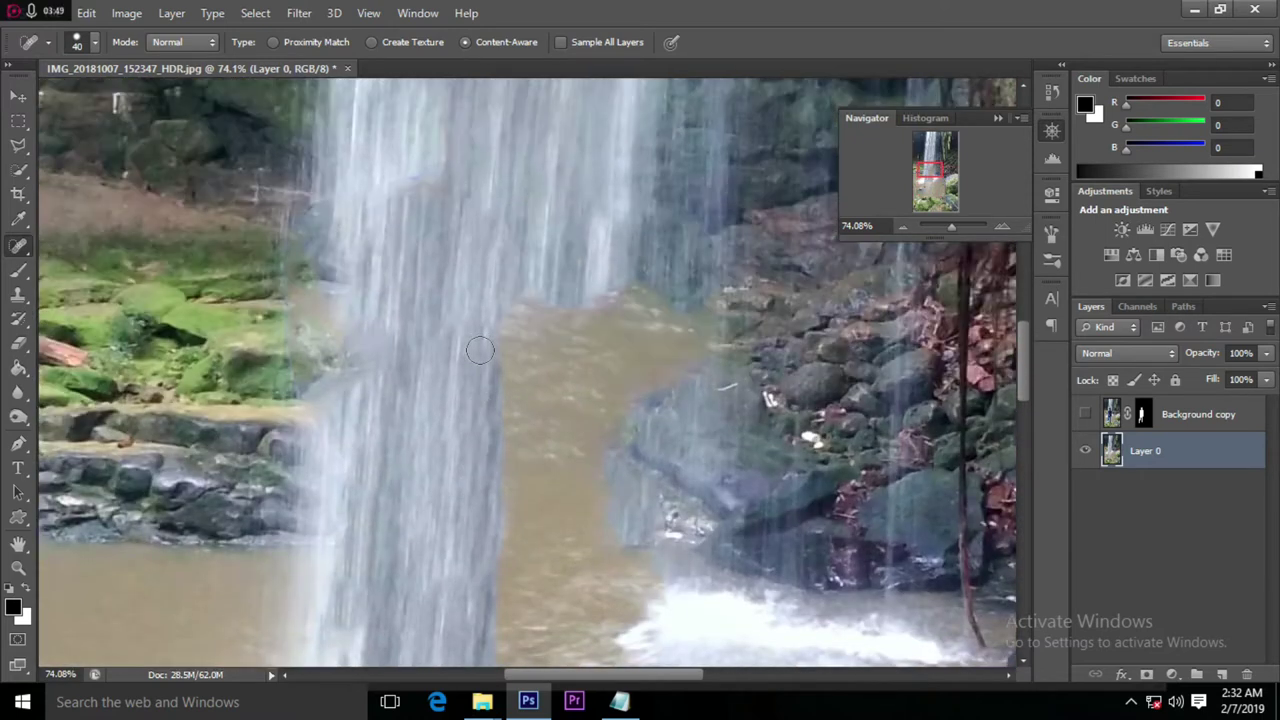
{"action": "scroll", "coordinate": [473, 348], "scroll_direction": "up", "scroll_amount": 3}
Heal the dark mark on the waterfall, then zoom out to view the lower photo.
{"action": "left_click_drag", "start_coordinate": [438, 318], "coordinate": [312, 340]}
{"action": "left_click_drag", "start_coordinate": [318, 448], "coordinate": [297, 437]}
{"action": "scroll", "coordinate": [400, 400], "scroll_direction": "up", "scroll_amount": 3}
{"action": "scroll", "coordinate": [491, 366], "scroll_direction": "up", "scroll_amount": 3}
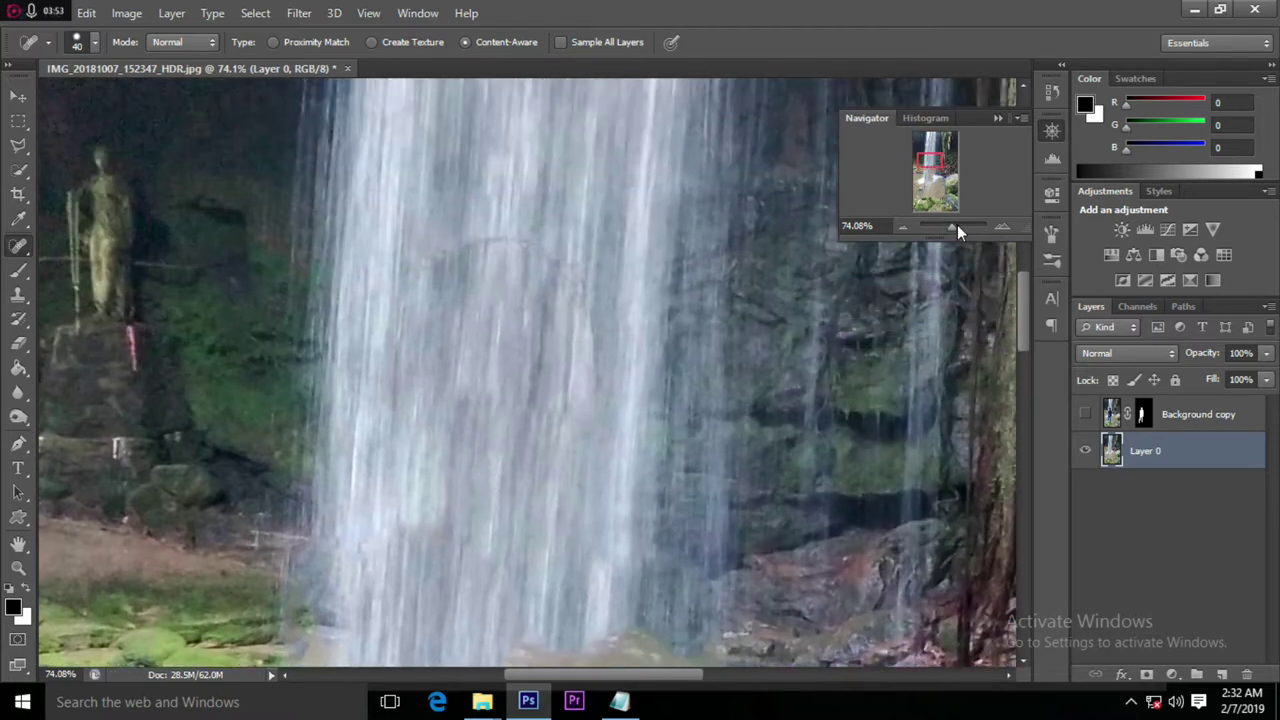
{"action": "left_click_drag", "start_coordinate": [951, 227], "coordinate": [946, 228]}
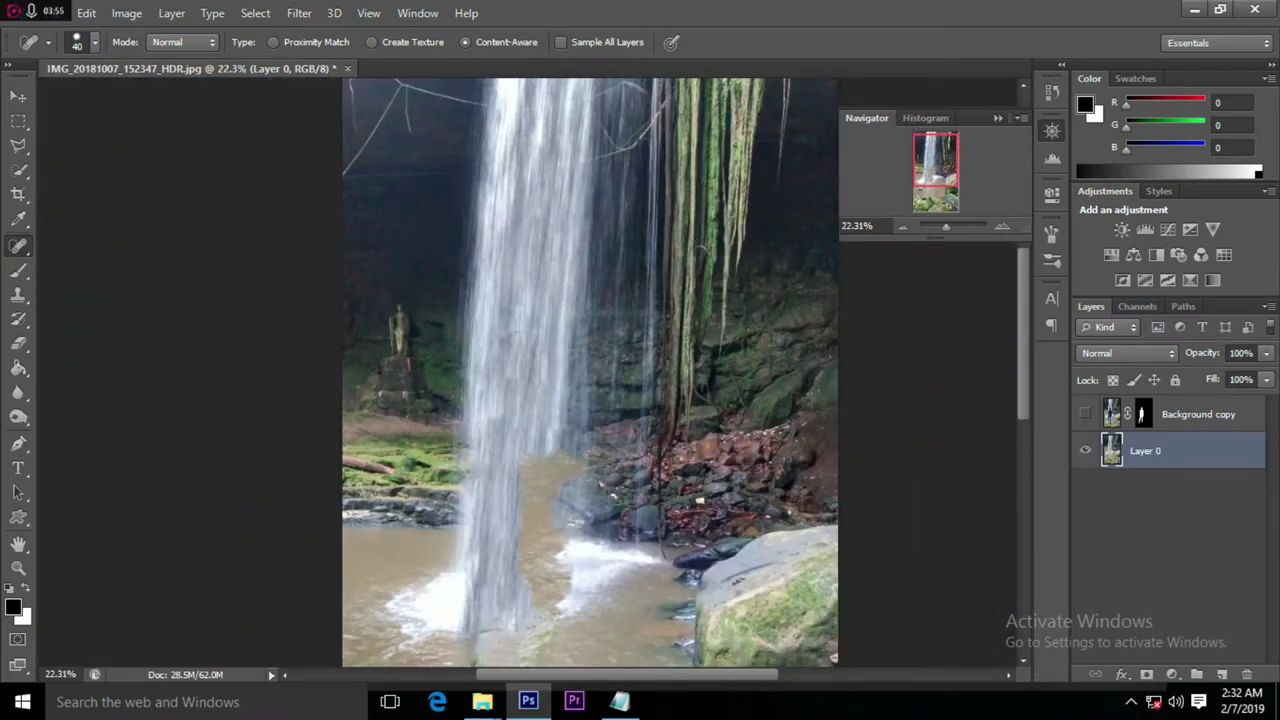
{"action": "left_click_drag", "start_coordinate": [937, 160], "coordinate": [935, 177]}
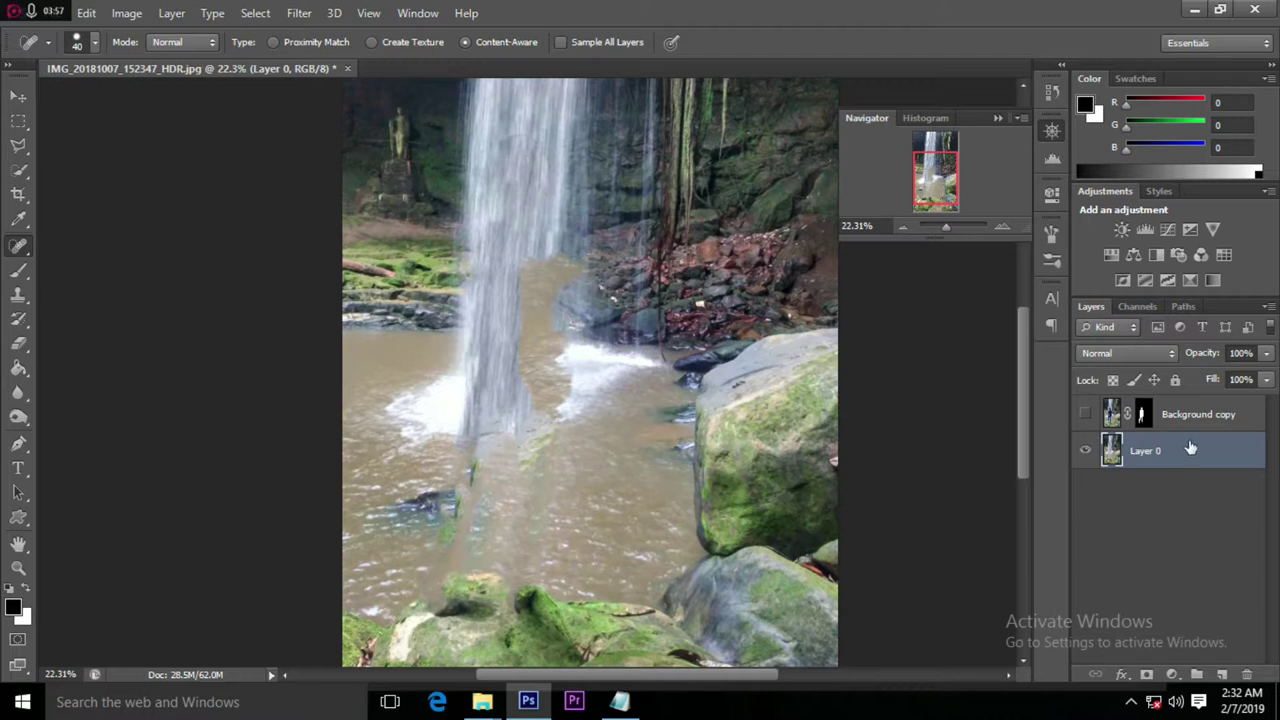
Show the Background copy layer with the man and start a Tilt-Shift blur.
{"action": "left_click", "coordinate": [1085, 415]}
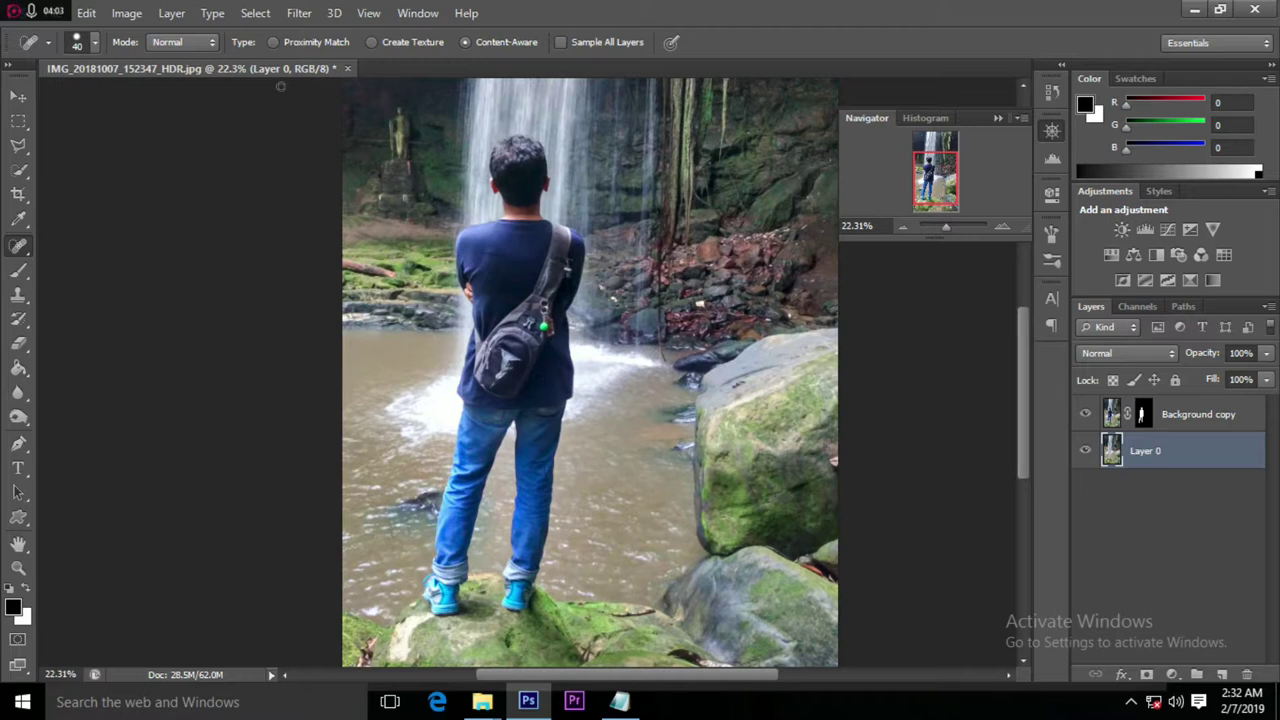
{"action": "left_click", "coordinate": [299, 13]}
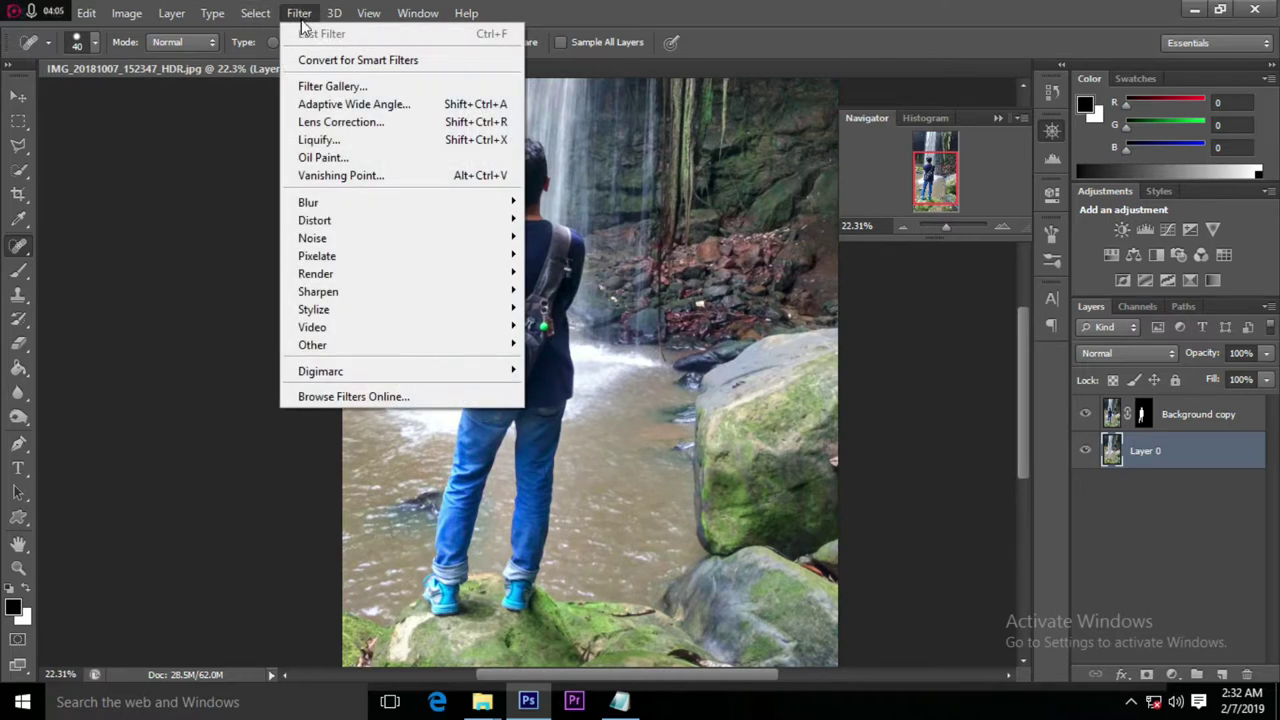
{"action": "mouse_move", "coordinate": [308, 202]}
{"action": "left_click", "coordinate": [568, 238]}
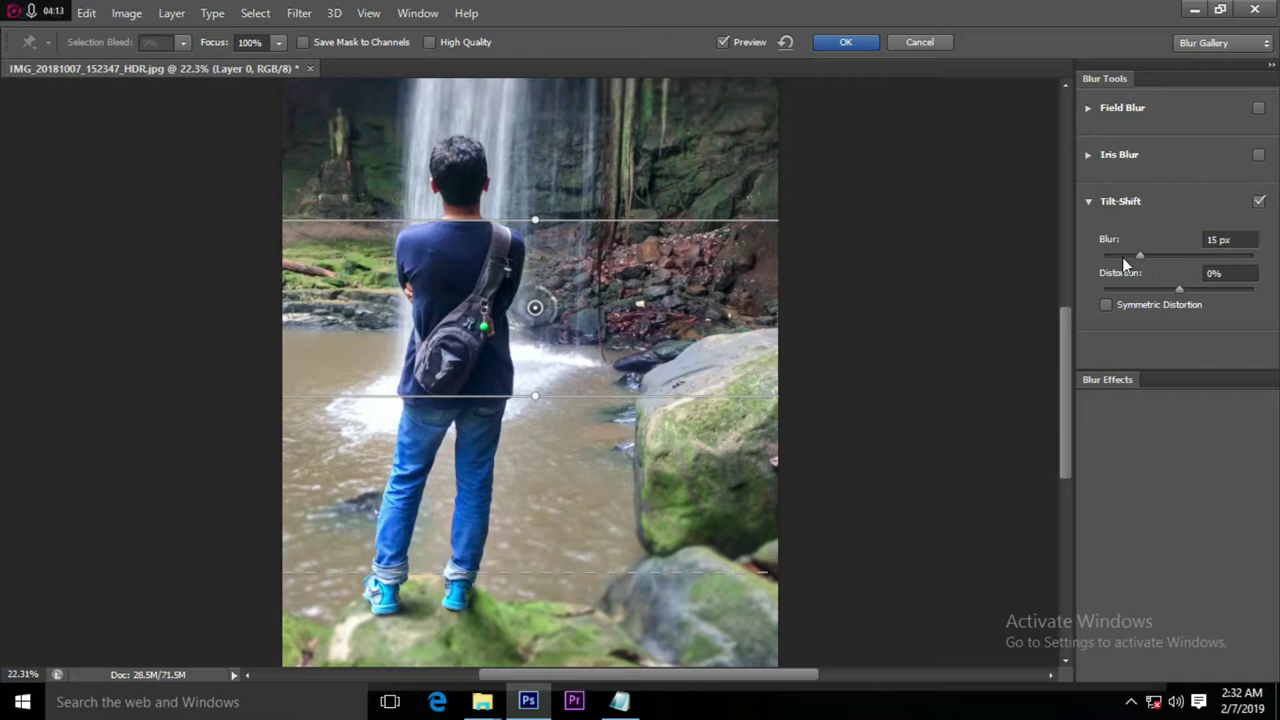
Set Tilt-Shift blur to 40 px and distortion to 2%, centring the focus on the man's feet.
{"action": "left_click_drag", "start_coordinate": [1138, 261], "coordinate": [1163, 254]}
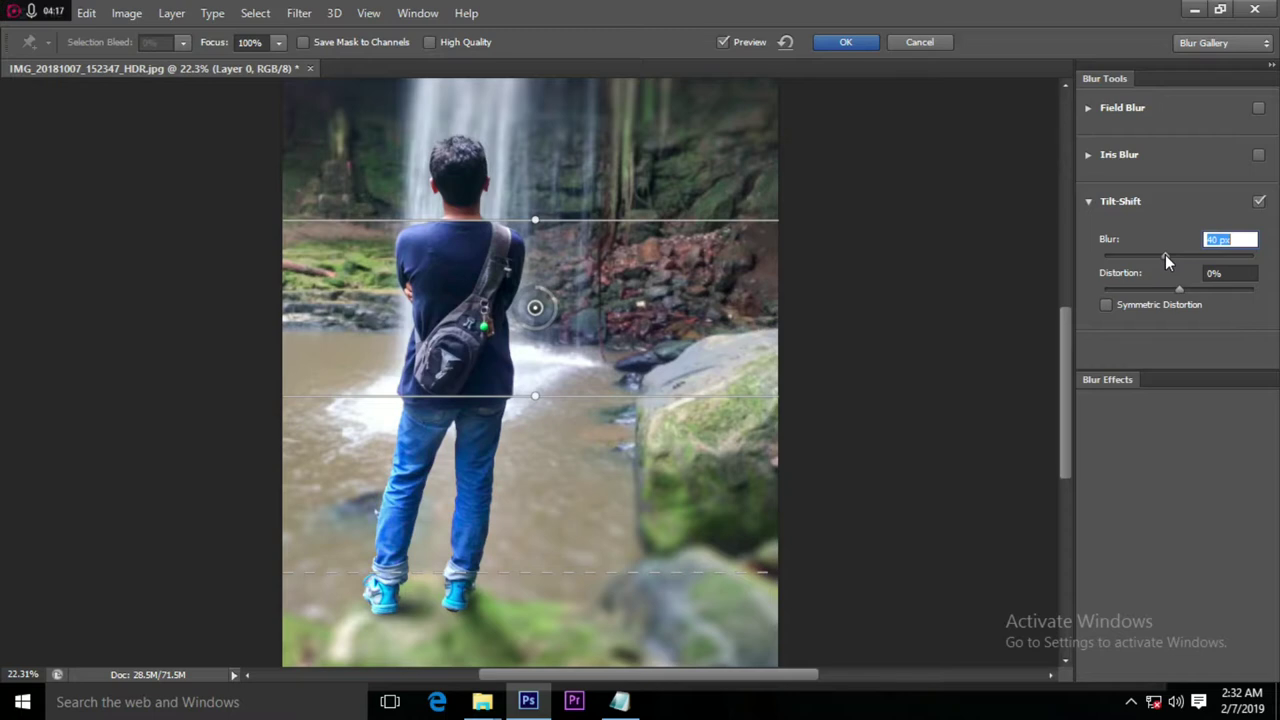
{"action": "left_click_drag", "start_coordinate": [1062, 337], "coordinate": [1063, 297]}
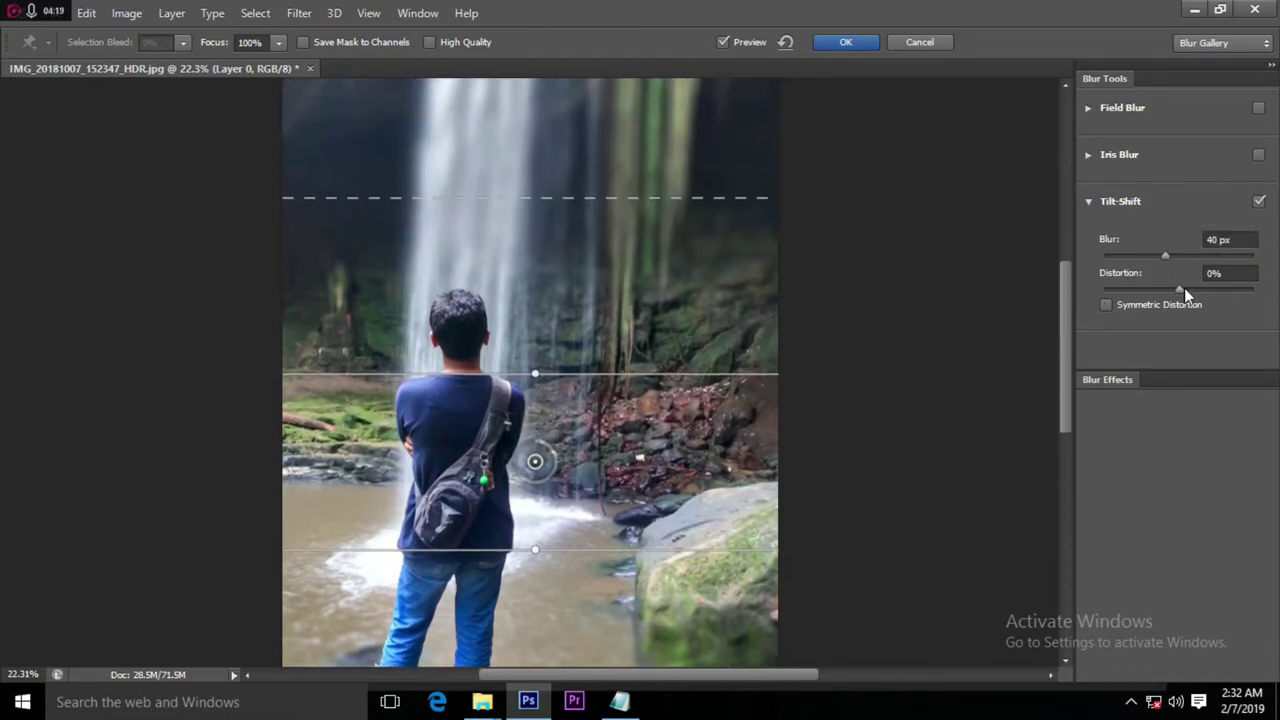
{"action": "mouse_move", "coordinate": [1180, 287]}
{"action": "left_mouse_down"}
{"action": "mouse_move", "coordinate": [1147, 288]}
{"action": "mouse_move", "coordinate": [1180, 288]}
{"action": "left_mouse_up"}
{"action": "left_click_drag", "start_coordinate": [1064, 312], "coordinate": [1064, 380]}
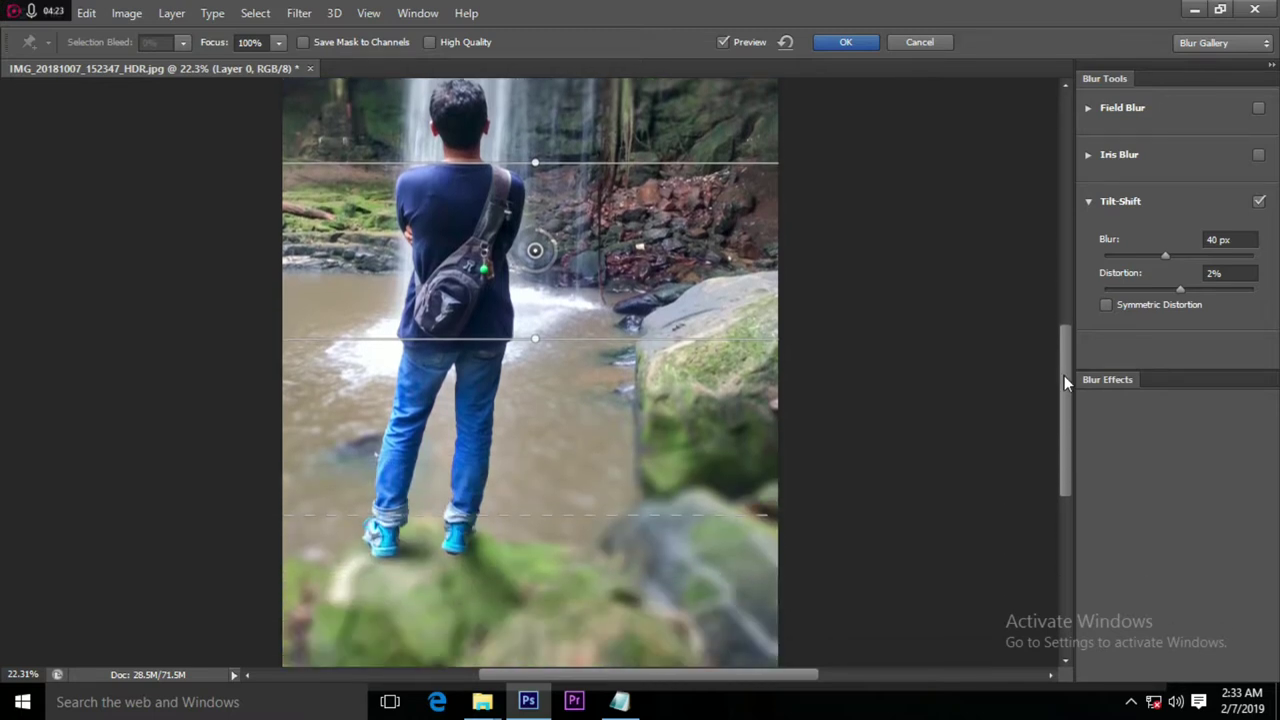
{"action": "left_click_drag", "start_coordinate": [535, 243], "coordinate": [424, 529]}
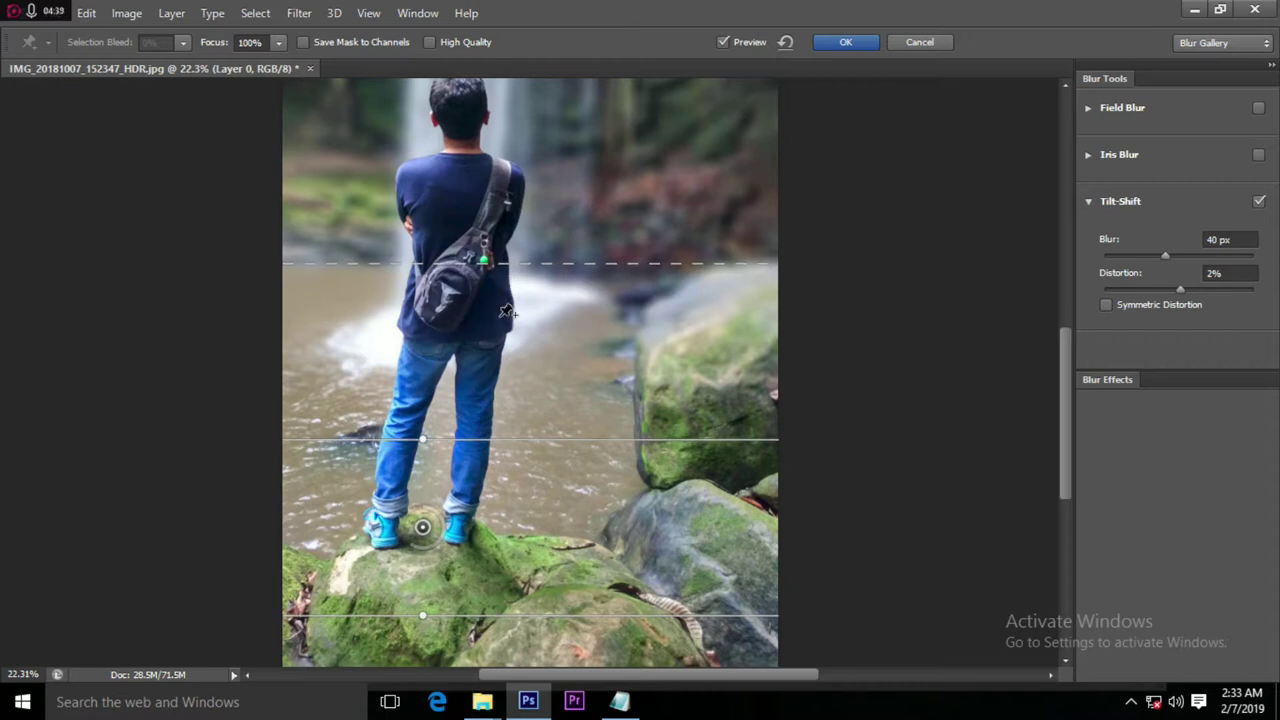
Move the focus and transition lines down to tighten the sharp band around the legs.
{"action": "left_click_drag", "start_coordinate": [460, 440], "coordinate": [462, 490]}
{"action": "left_click_drag", "start_coordinate": [501, 343], "coordinate": [486, 405]}
{"action": "left_click_drag", "start_coordinate": [1062, 364], "coordinate": [1064, 318]}
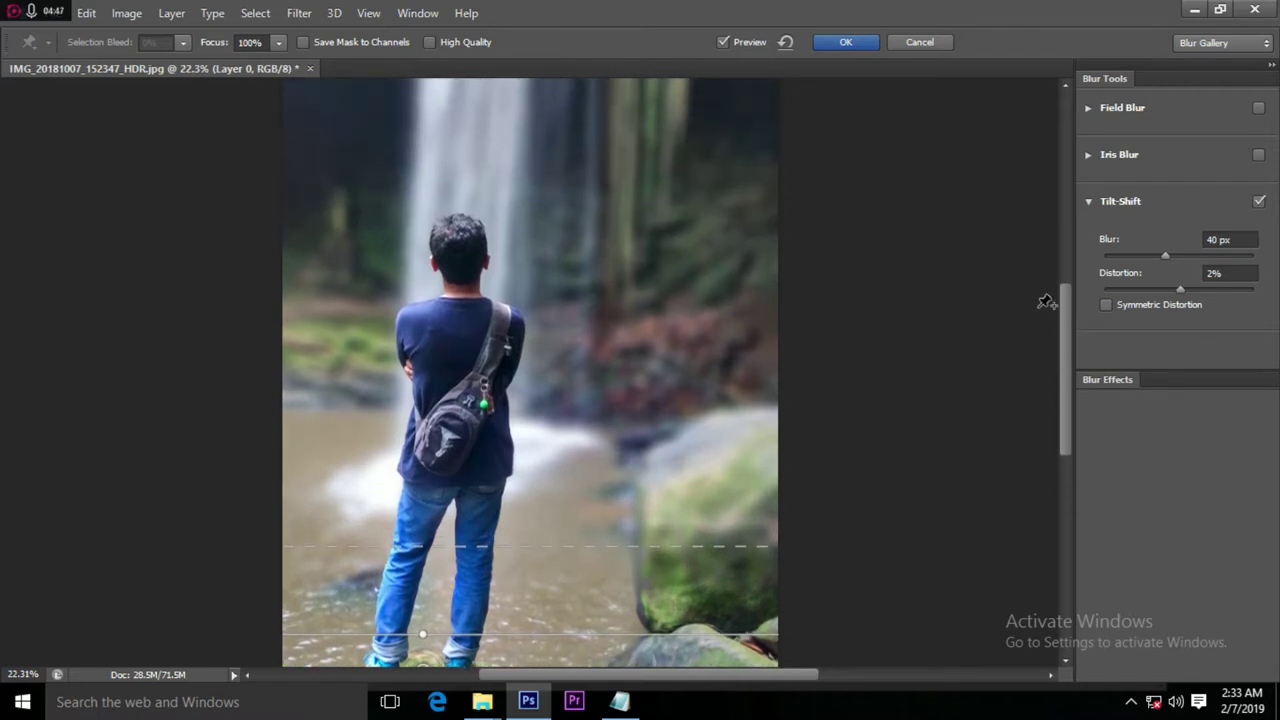
Raise the blur to 74 px, pull the lower sharp edge to the feet, and apply it.
{"action": "left_click_drag", "start_coordinate": [1164, 257], "coordinate": [1174, 259]}
{"action": "mouse_move", "coordinate": [1060, 301]}
{"action": "left_mouse_down"}
{"action": "mouse_move", "coordinate": [1059, 211]}
{"action": "mouse_move", "coordinate": [1078, 368]}
{"action": "left_mouse_up"}
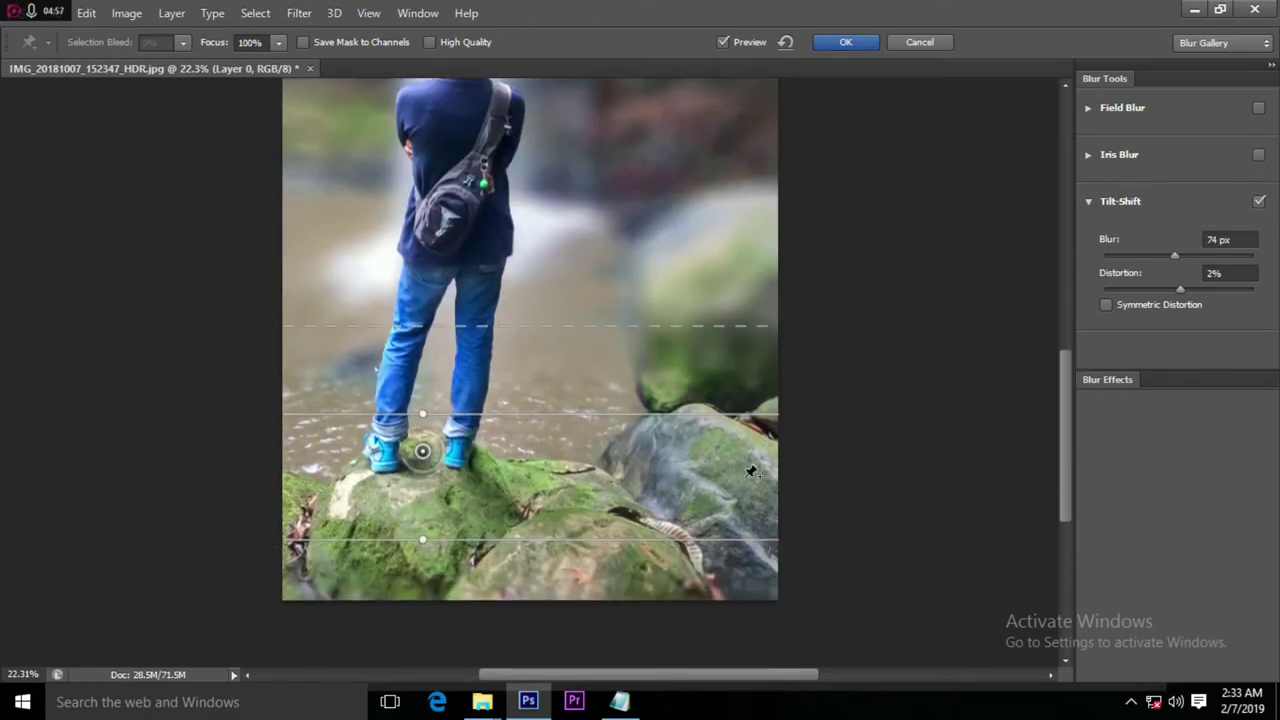
{"action": "left_click_drag", "start_coordinate": [437, 530], "coordinate": [437, 498]}
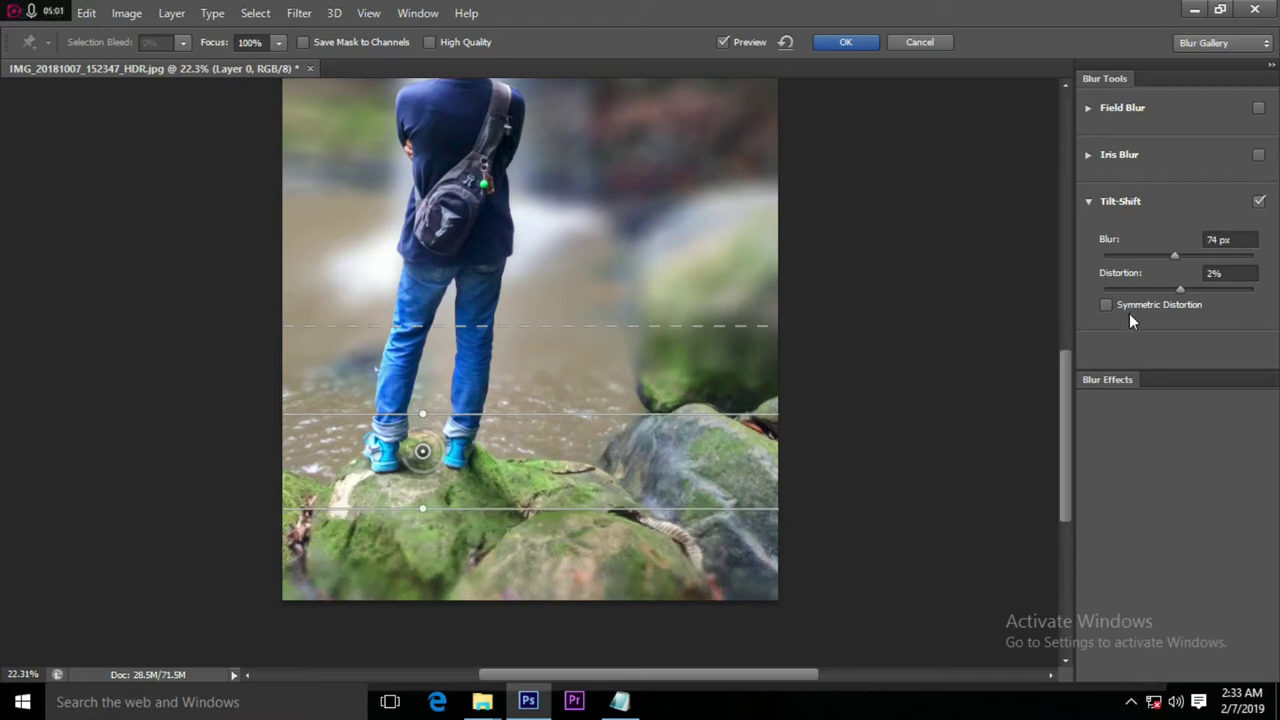
{"action": "scroll", "coordinate": [787, 370], "scroll_direction": "up", "scroll_amount": 1}
{"action": "scroll", "coordinate": [787, 370], "scroll_direction": "up", "scroll_amount": 2}
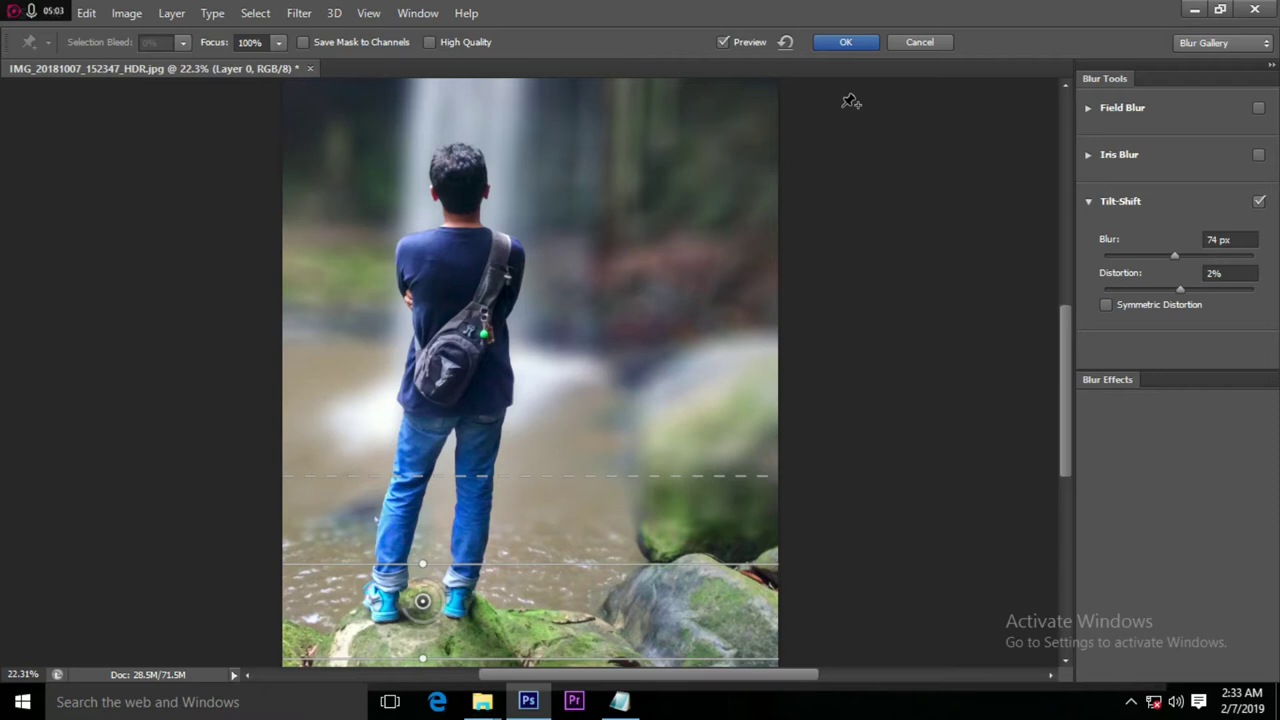
{"action": "left_click", "coordinate": [844, 40]}
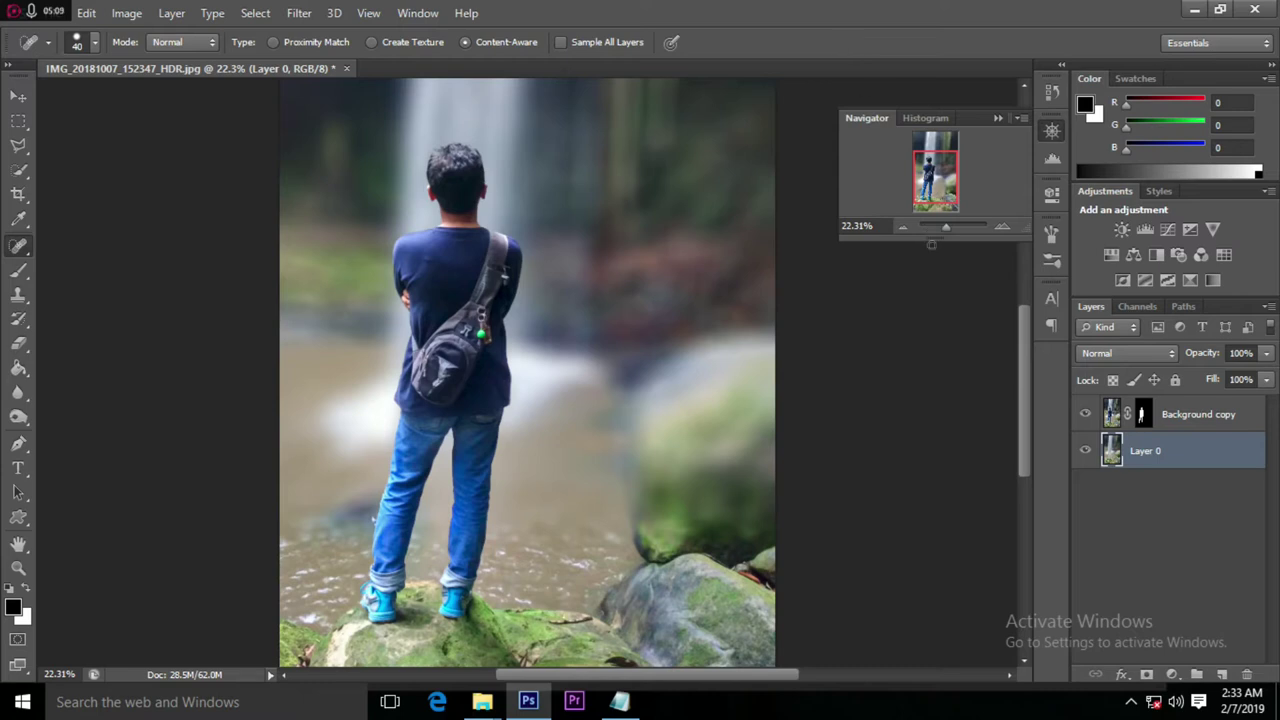
Zoom out to see the whole blurred photo and bring up the File menu.
{"action": "left_click_drag", "start_coordinate": [946, 227], "coordinate": [944, 226]}
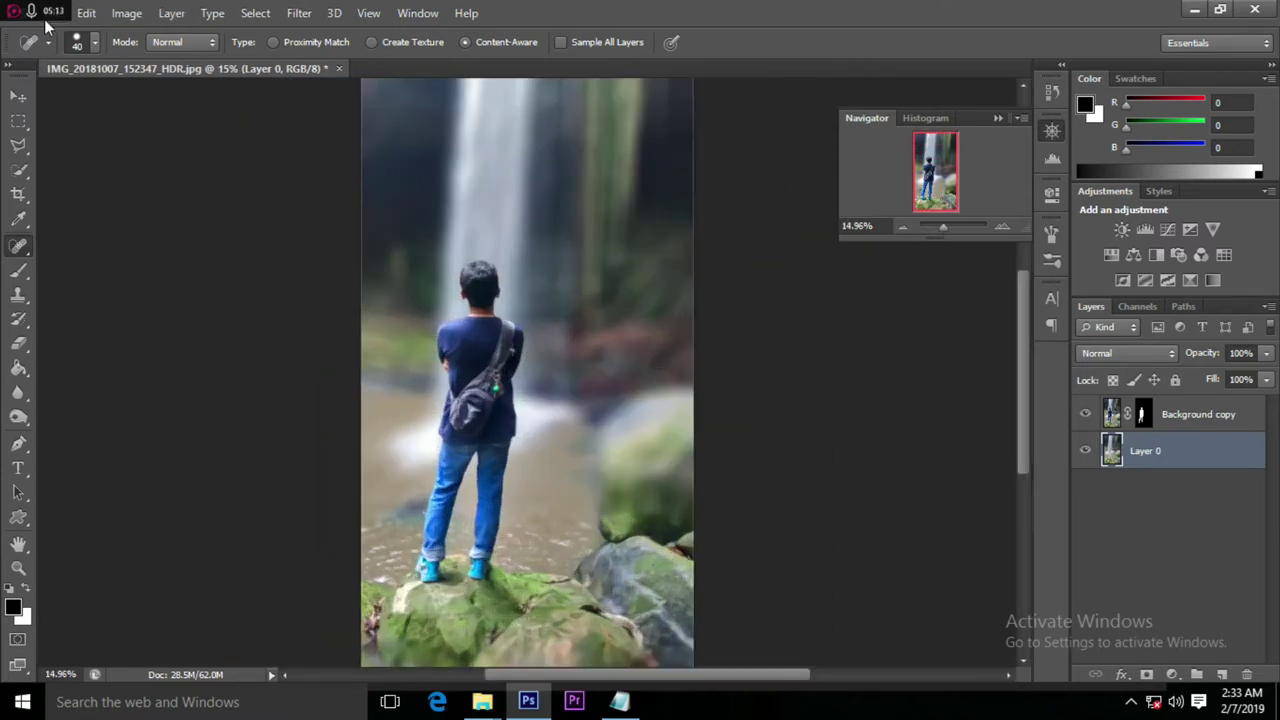
{"action": "left_click", "coordinate": [45, 21]}
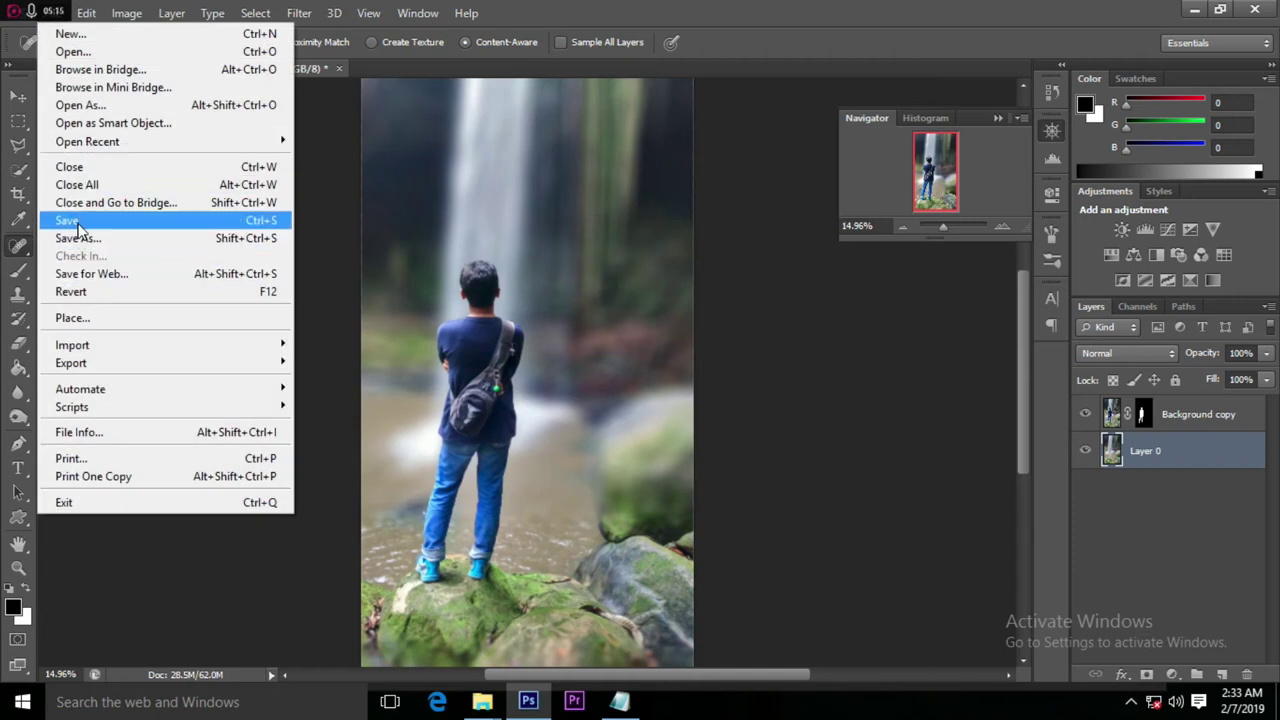
Save the photo as JPEG named 'ddd' at maximum quality 12.
{"action": "left_click", "coordinate": [78, 221]}
{"action": "left_click", "coordinate": [705, 452]}
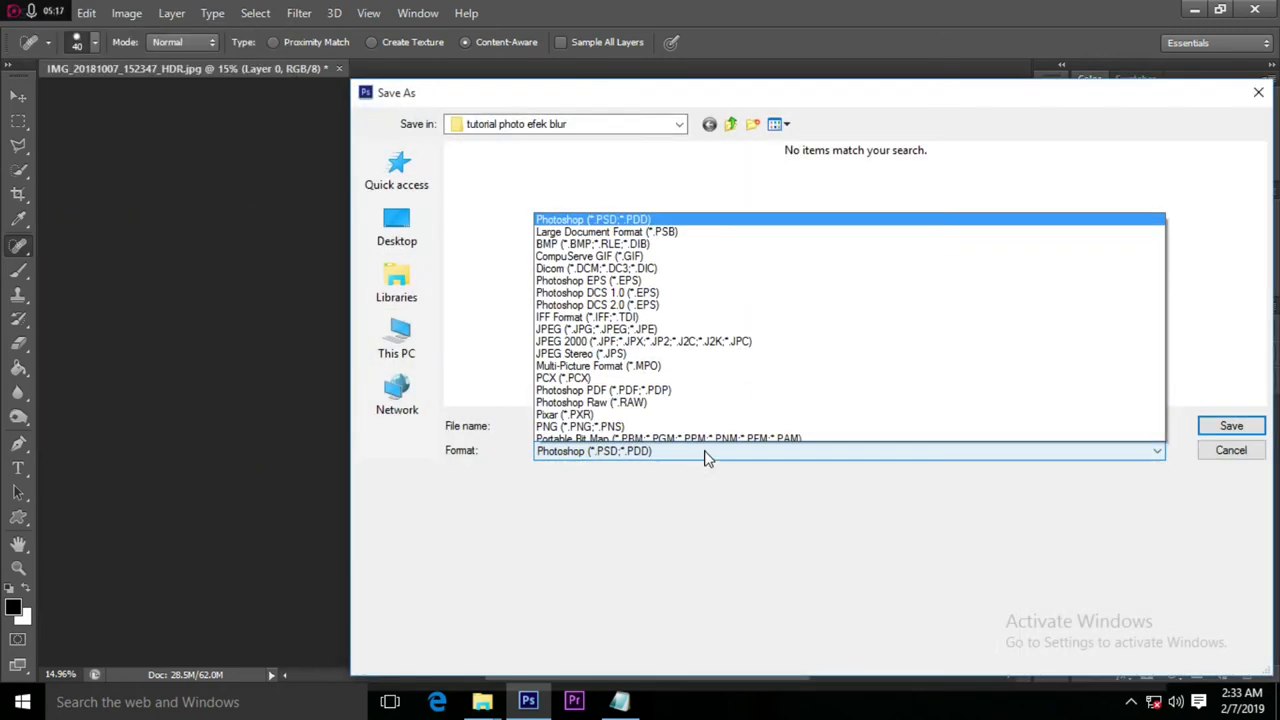
{"action": "left_click", "coordinate": [662, 290]}
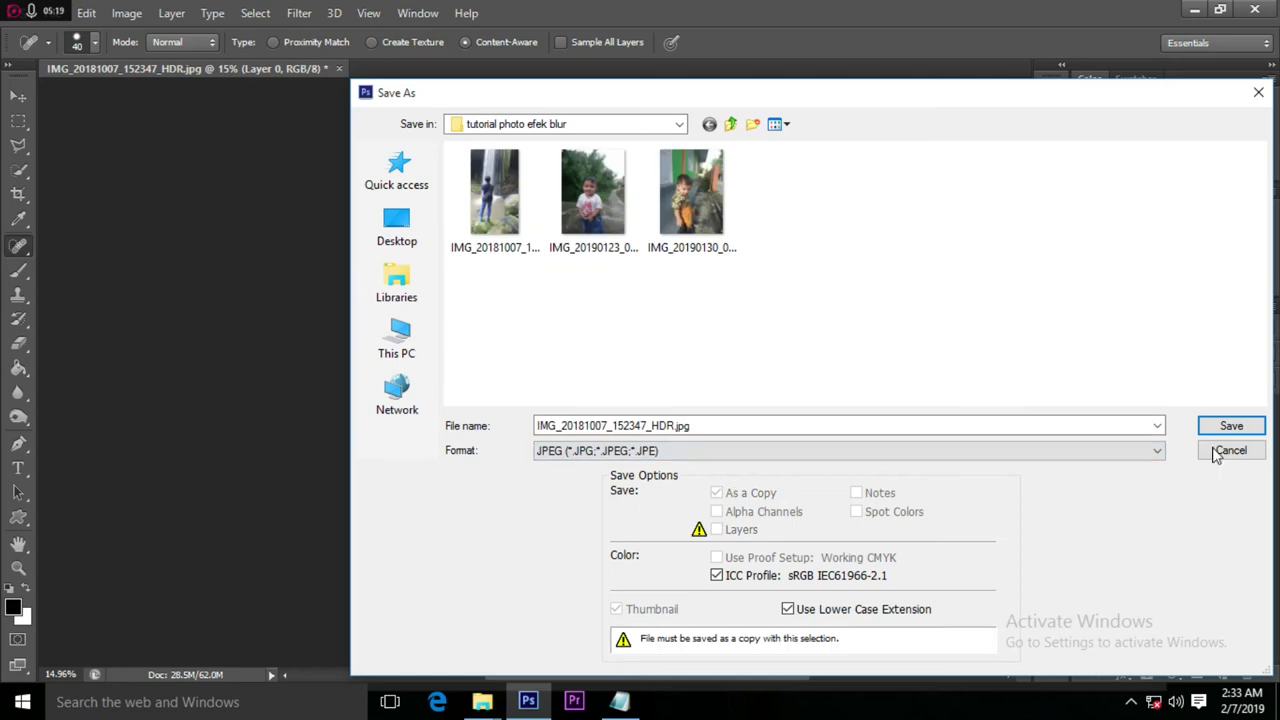
{"action": "double_click", "coordinate": [792, 427]}
{"action": "type", "text": "ddd"}
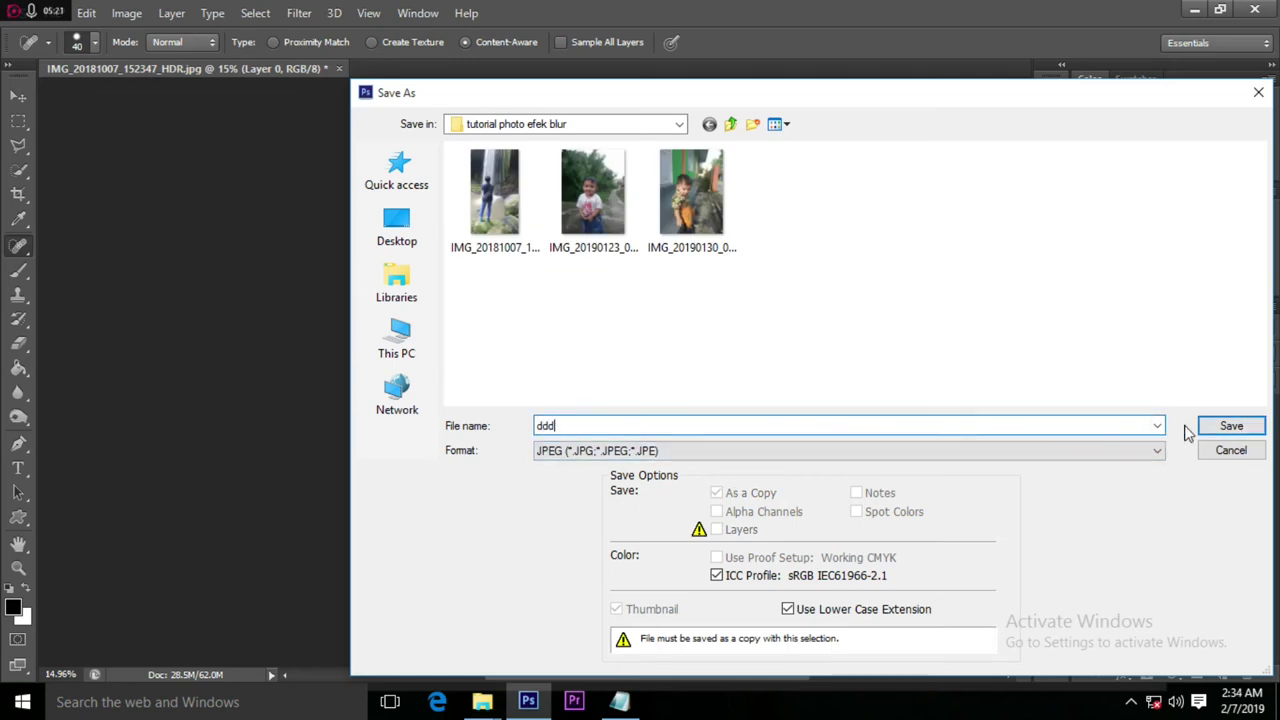
{"action": "left_click", "coordinate": [1228, 427]}
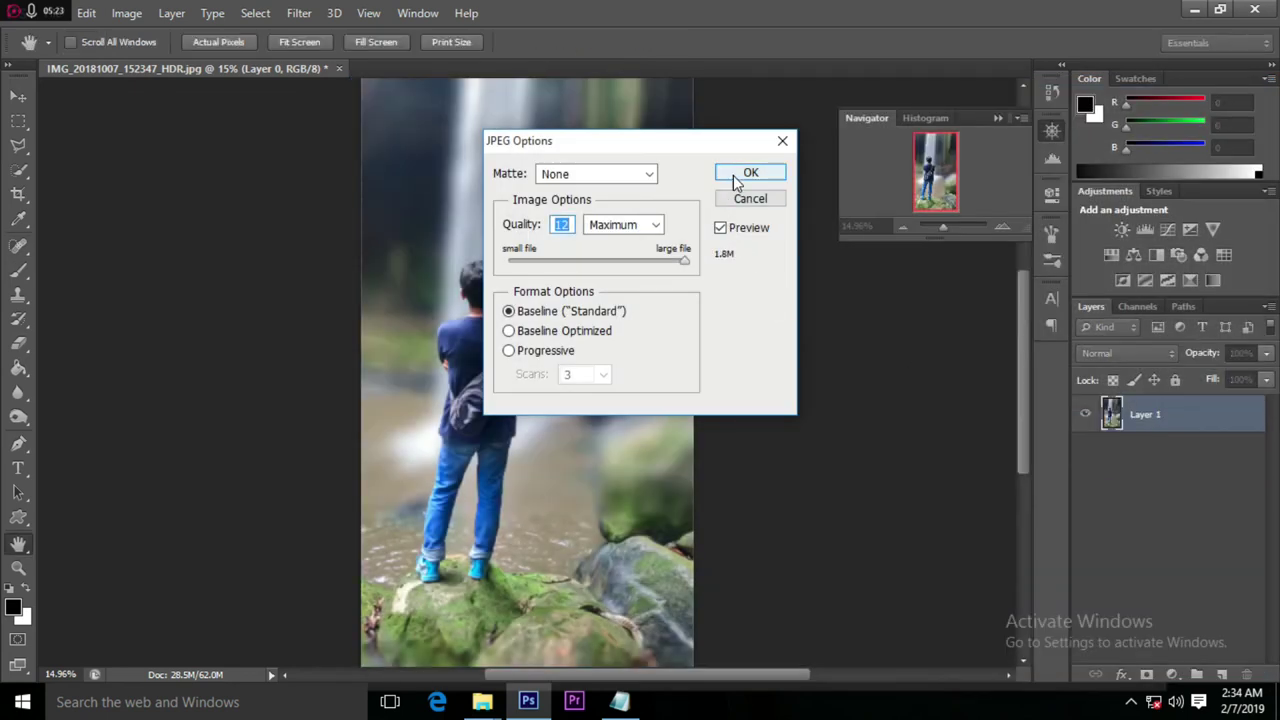
{"action": "left_click", "coordinate": [740, 176]}
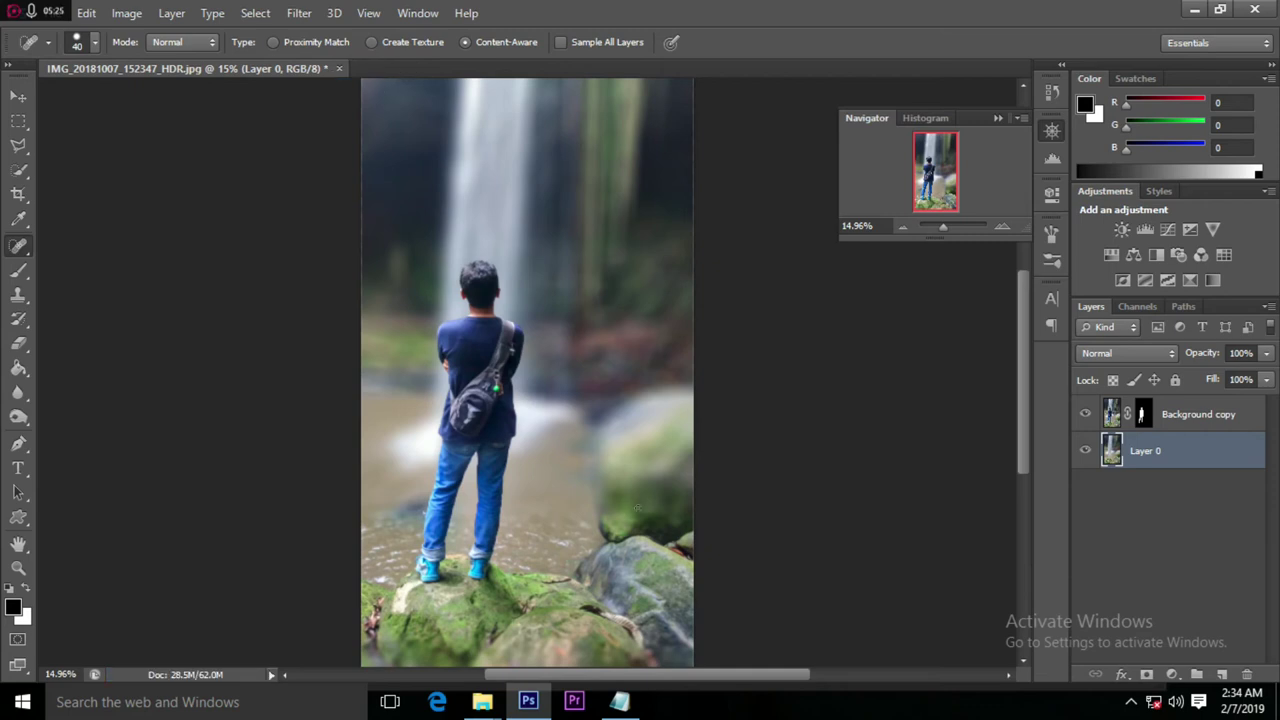